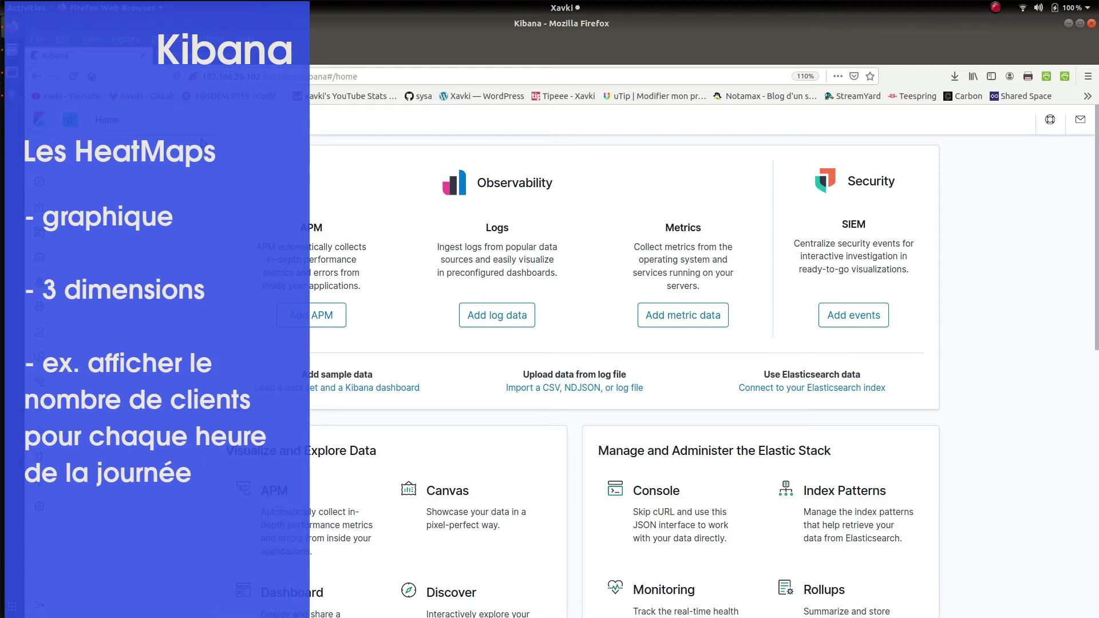
View the available sample data sets, and go to the list of visualizations.
{"action": "left_click", "coordinate": [318, 393]}
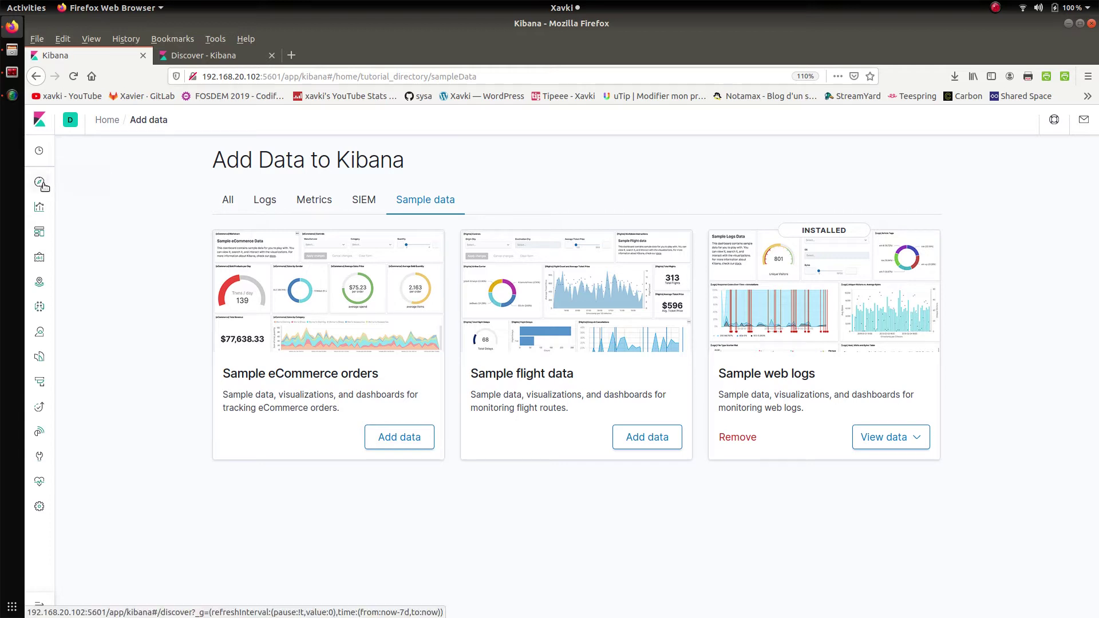
{"action": "left_click", "coordinate": [42, 207]}
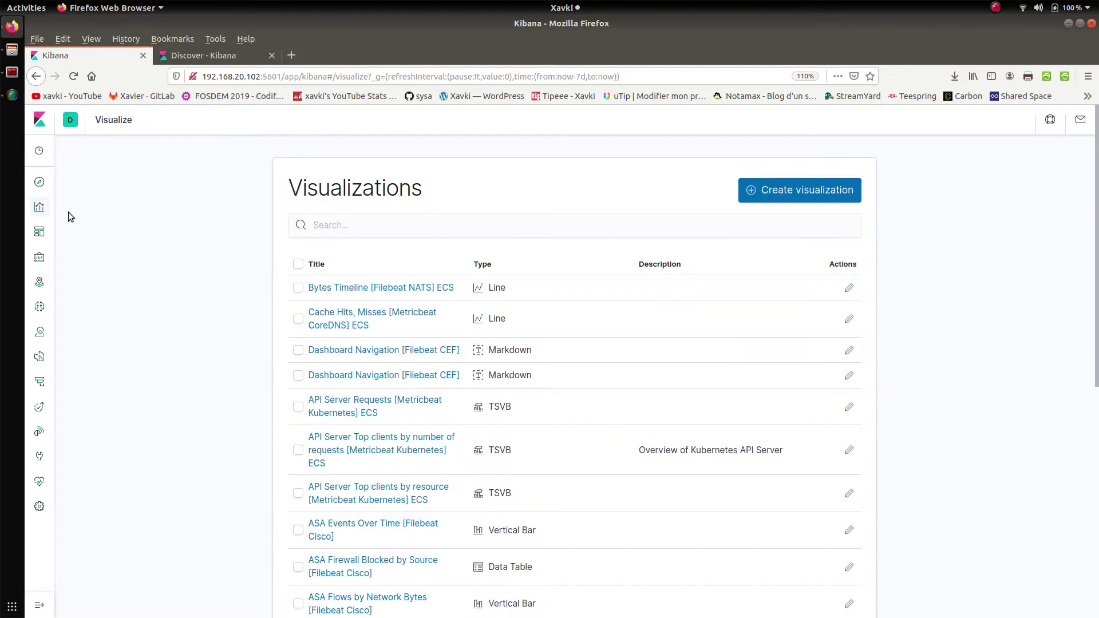
{"action": "left_click", "coordinate": [39, 605]}
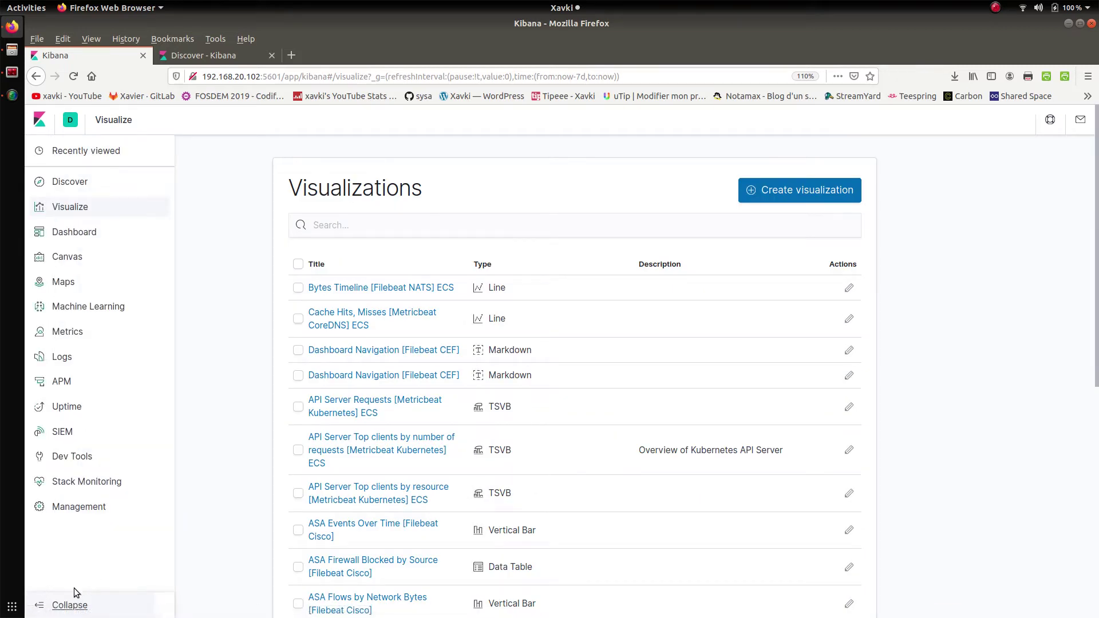
{"action": "left_click", "coordinate": [35, 606]}
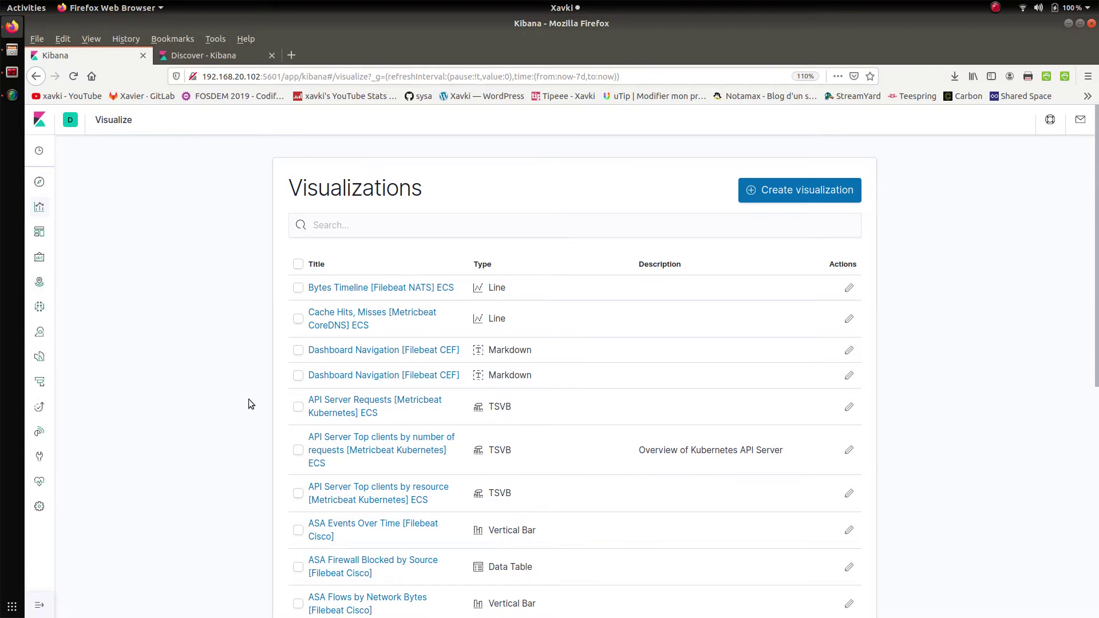
Create a new heat map visualization using the kibana_sample_data_logs index pattern as its source.
{"action": "left_click", "coordinate": [825, 191]}
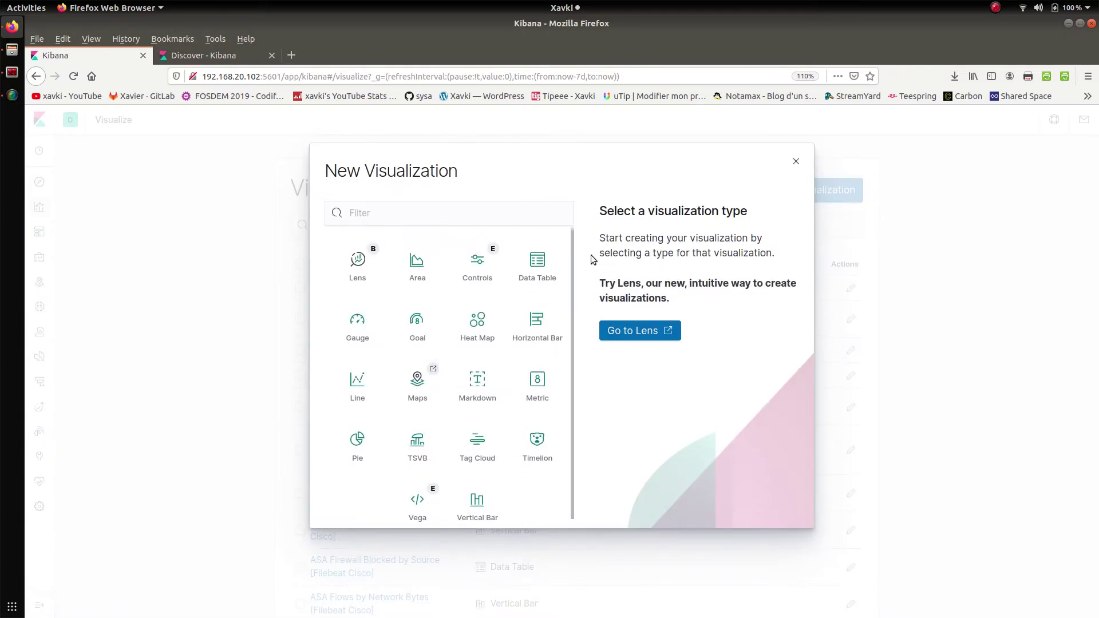
{"action": "left_click", "coordinate": [466, 342]}
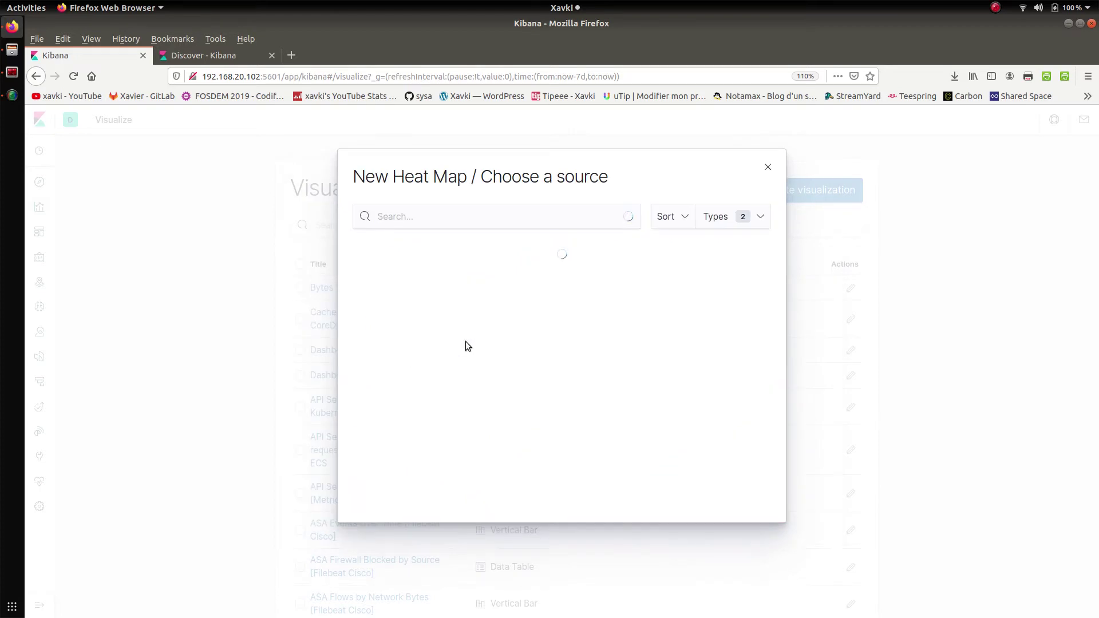
{"action": "left_click", "coordinate": [722, 223]}
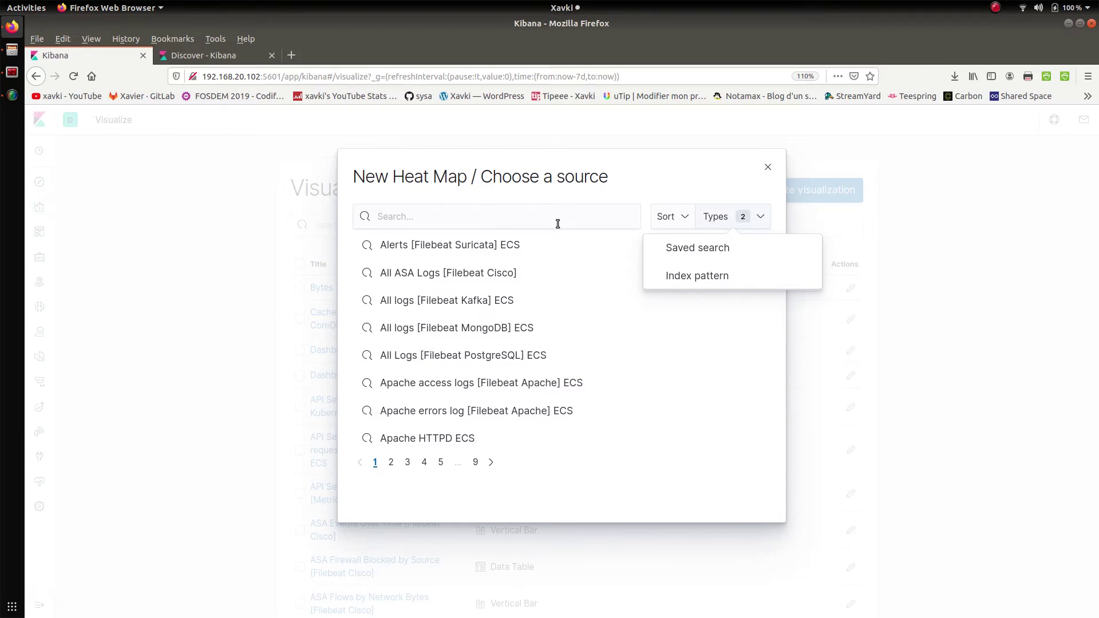
{"action": "left_click", "coordinate": [675, 277]}
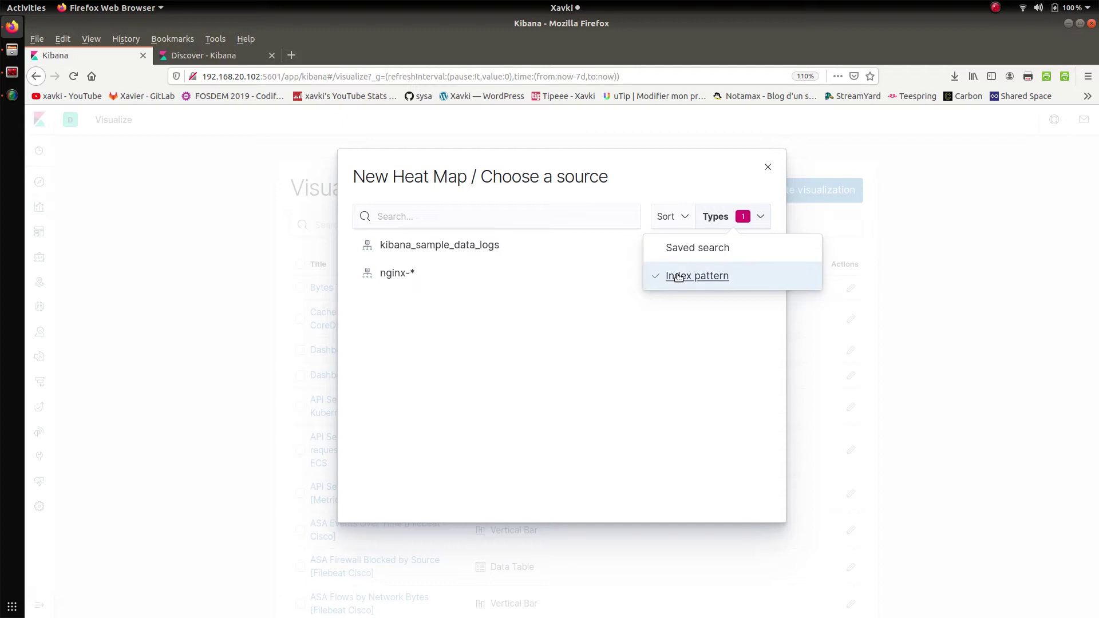
{"action": "left_click", "coordinate": [491, 246]}
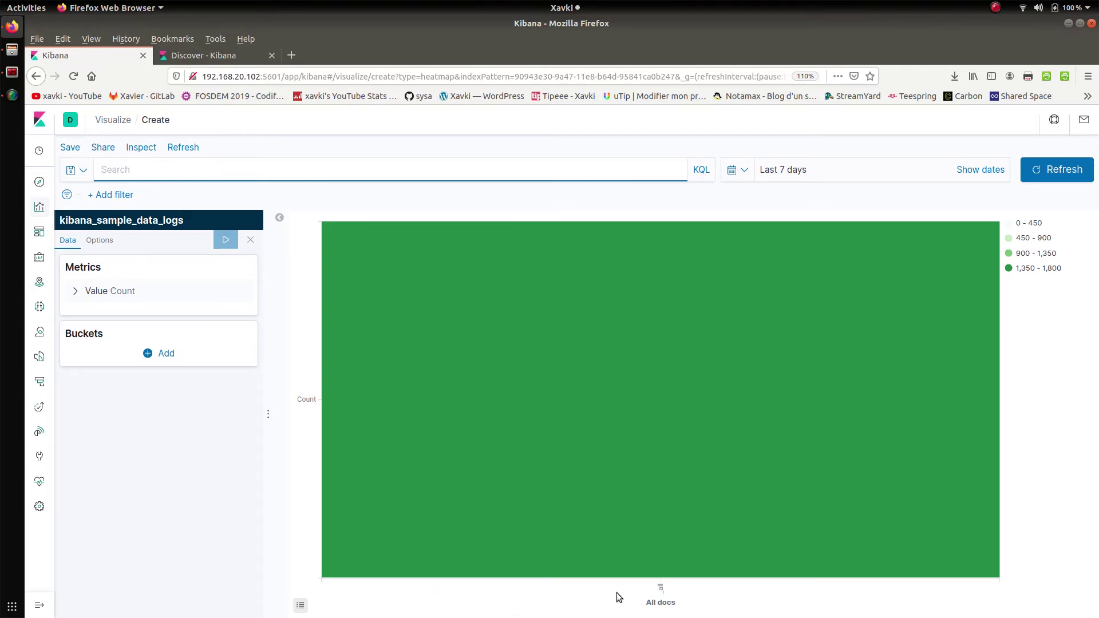
Set the aggregation of the heat map's value metric to Unique Count.
{"action": "mouse_move", "coordinate": [609, 368]}
{"action": "left_click", "coordinate": [101, 293]}
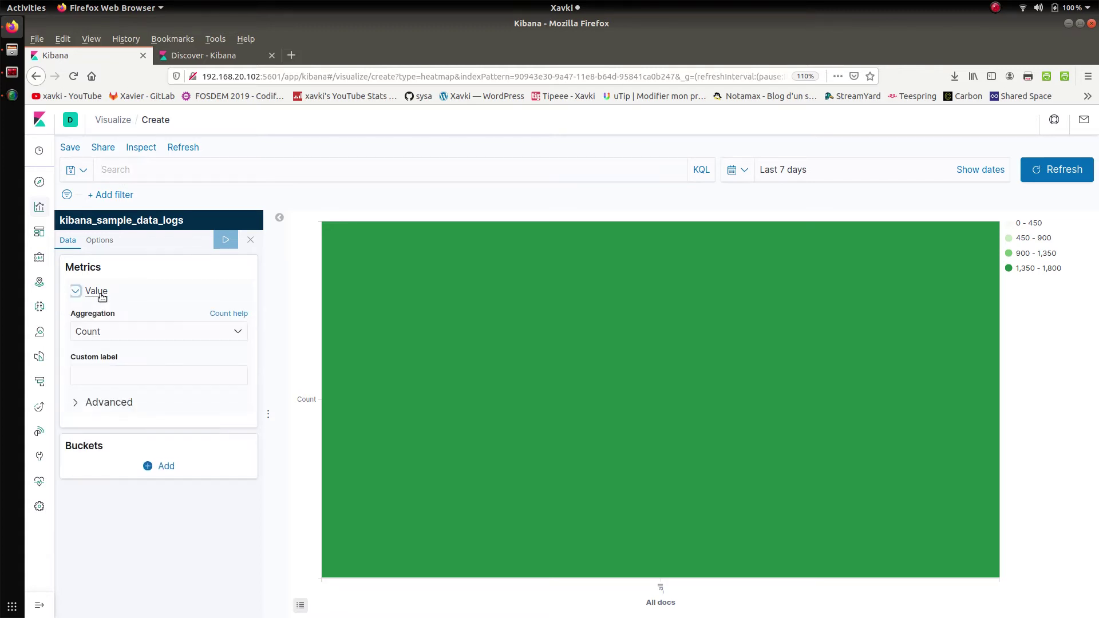
{"action": "left_click", "coordinate": [129, 332]}
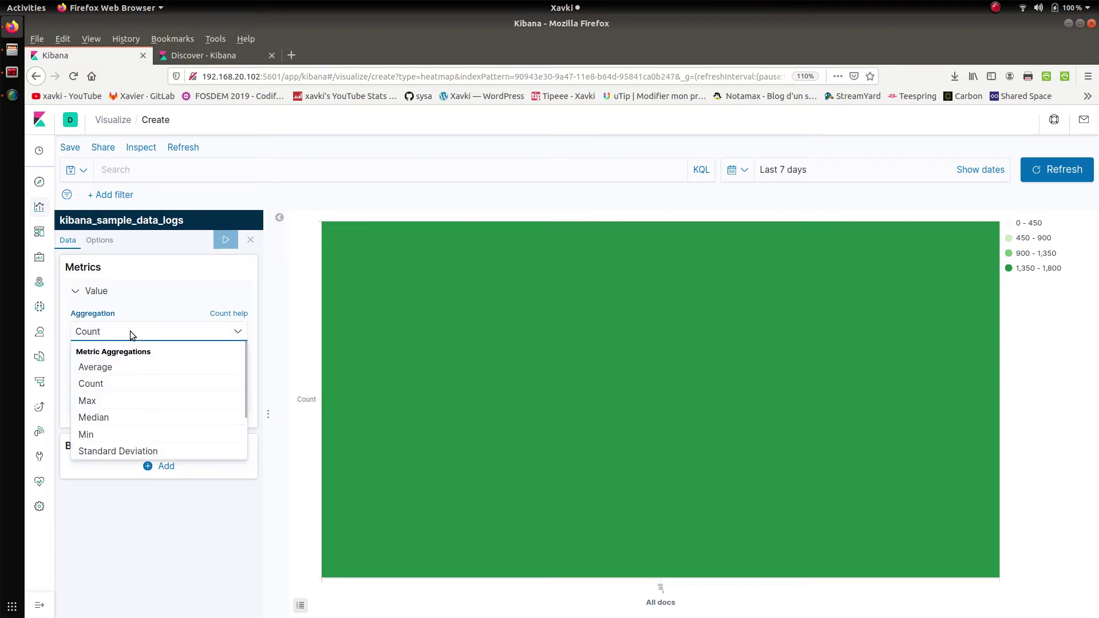
{"action": "type", "text": "nu"}
{"action": "key", "text": "BackSpace"}
{"action": "key", "text": "BackSpace"}
{"action": "type", "text": "un"}
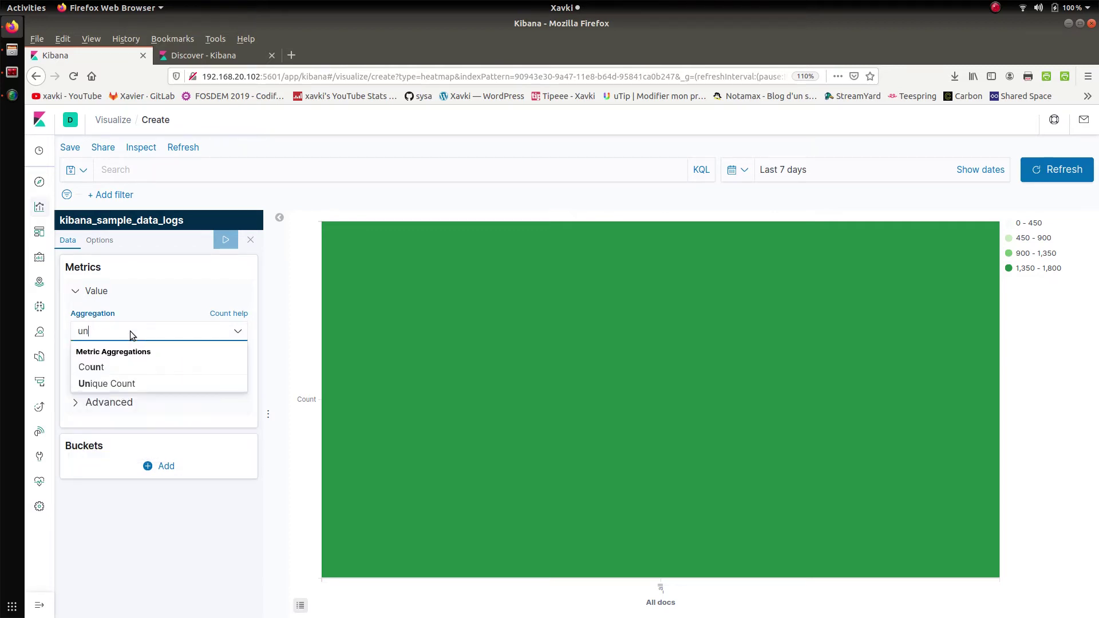
{"action": "left_click", "coordinate": [125, 383]}
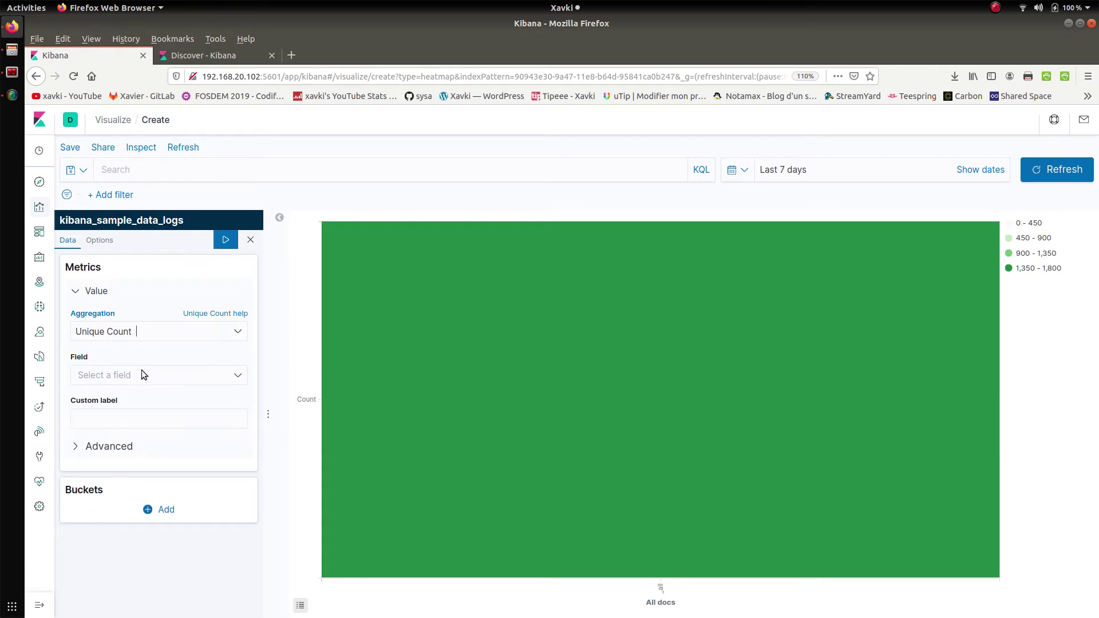
Choose clientip as the field for the unique count metric and apply the change to the heat map.
{"action": "left_click", "coordinate": [143, 376]}
{"action": "type", "text": "clien"}
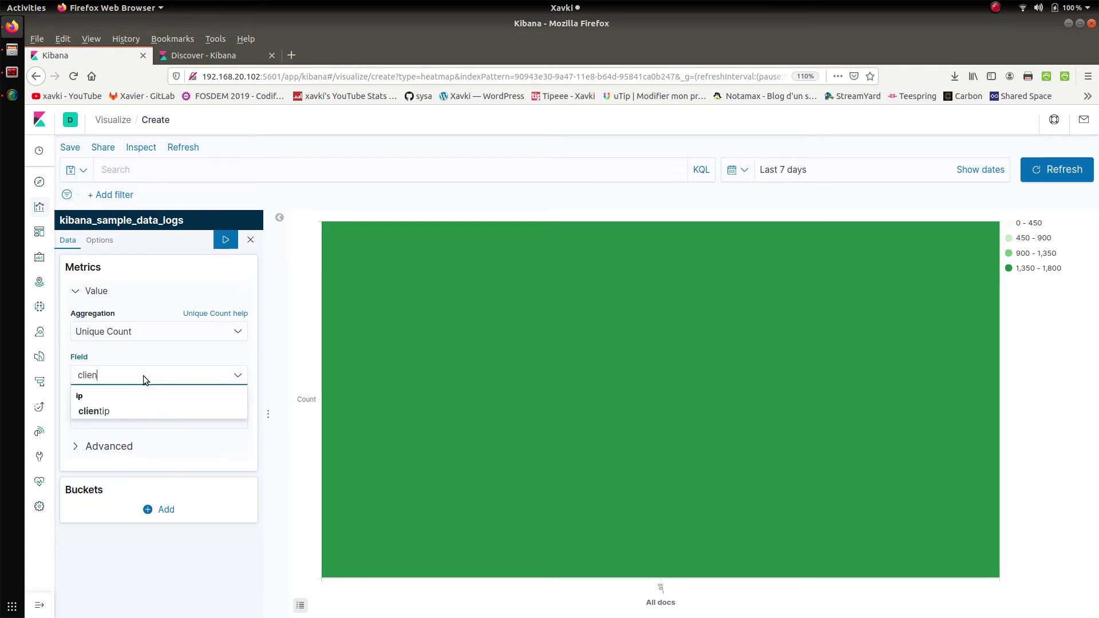
{"action": "key", "text": "Down"}
{"action": "key", "text": "Return"}
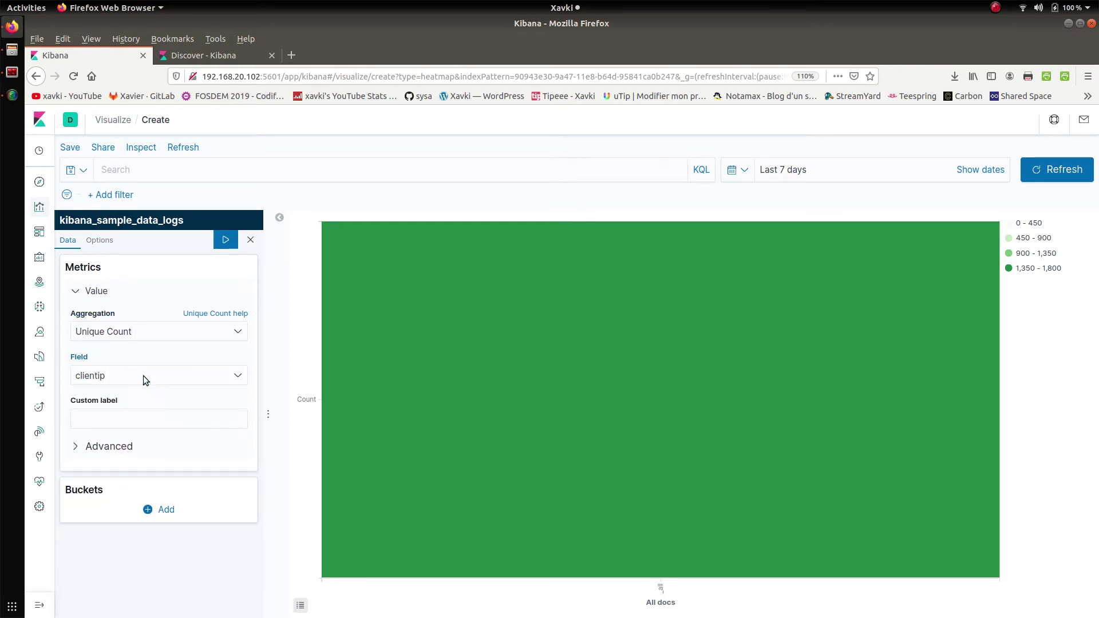
{"action": "left_click", "coordinate": [225, 245]}
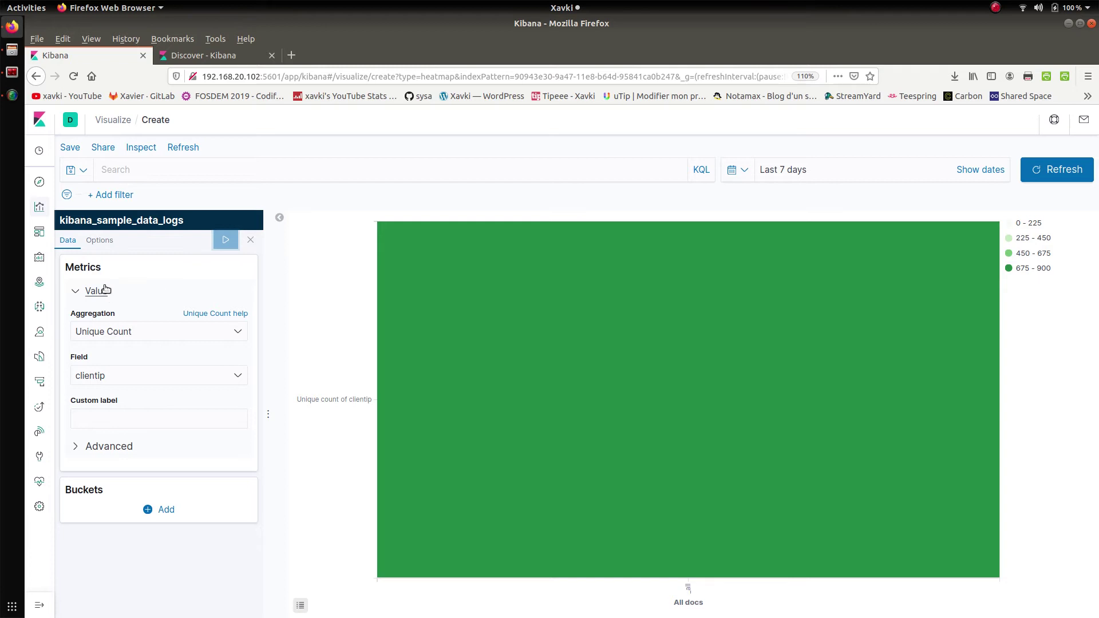
{"action": "mouse_move", "coordinate": [507, 319]}
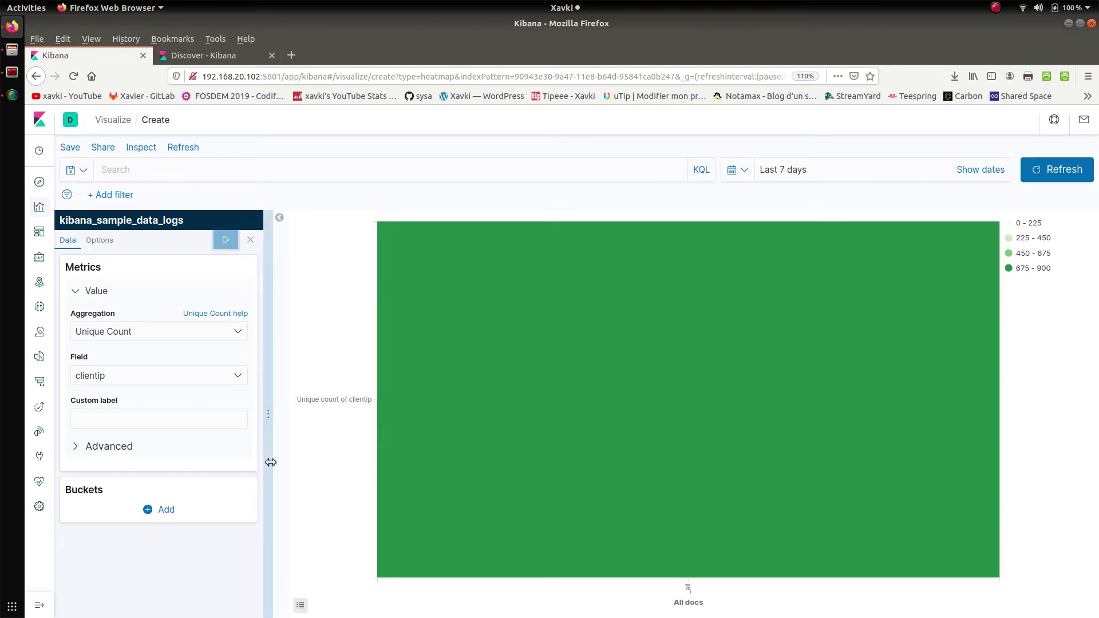
Collapse the value metric's settings and add an X-axis bucket to the heat map.
{"action": "left_click", "coordinate": [74, 292]}
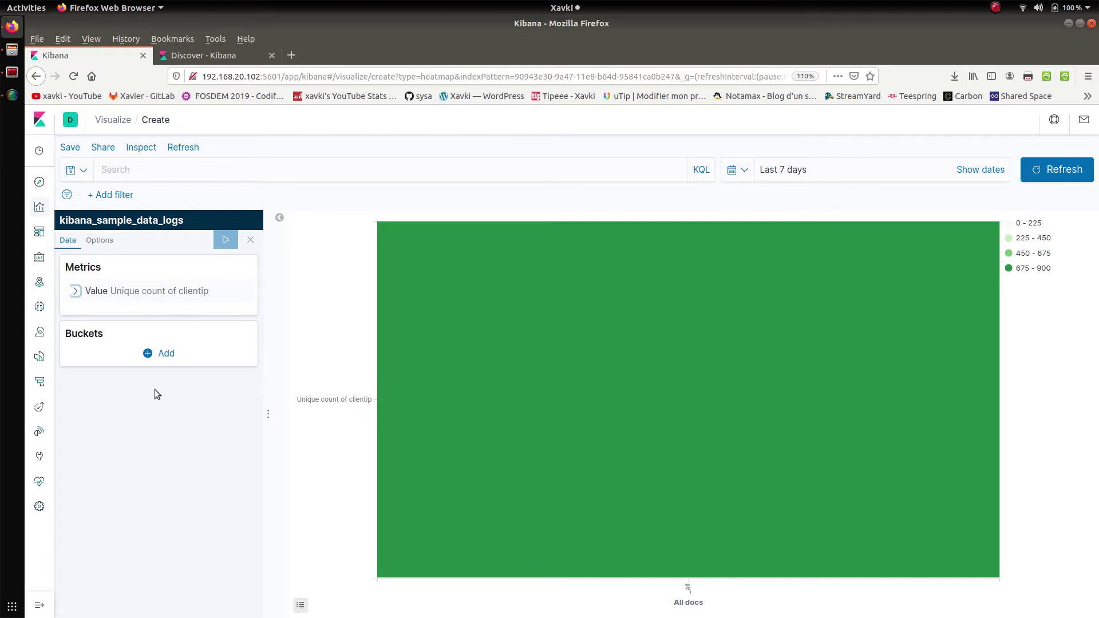
{"action": "left_click", "coordinate": [153, 357]}
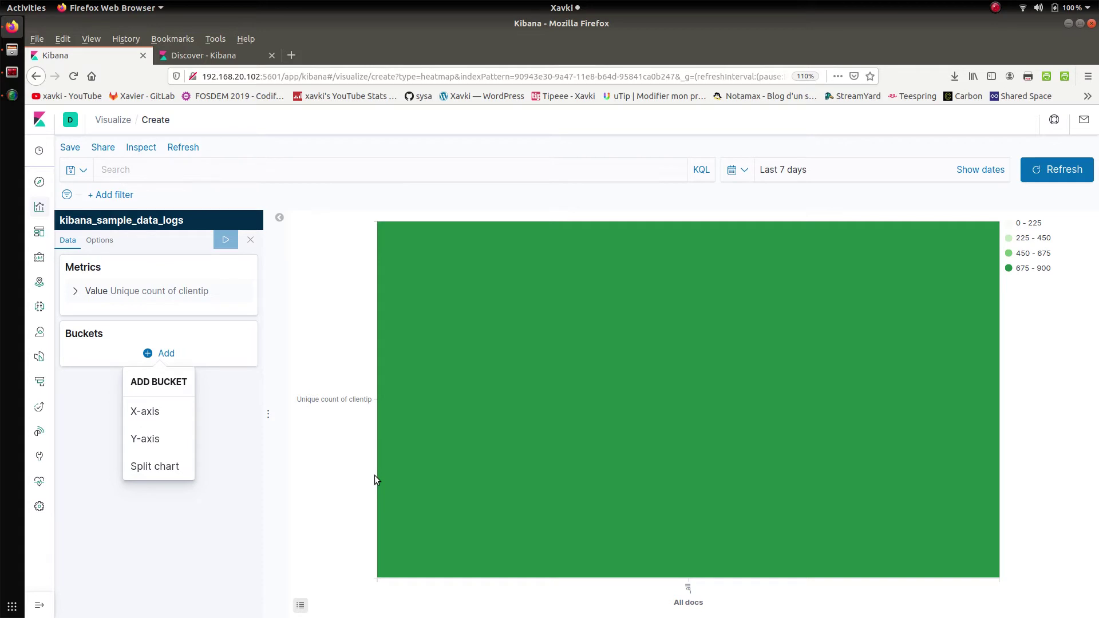
{"action": "left_click", "coordinate": [146, 412]}
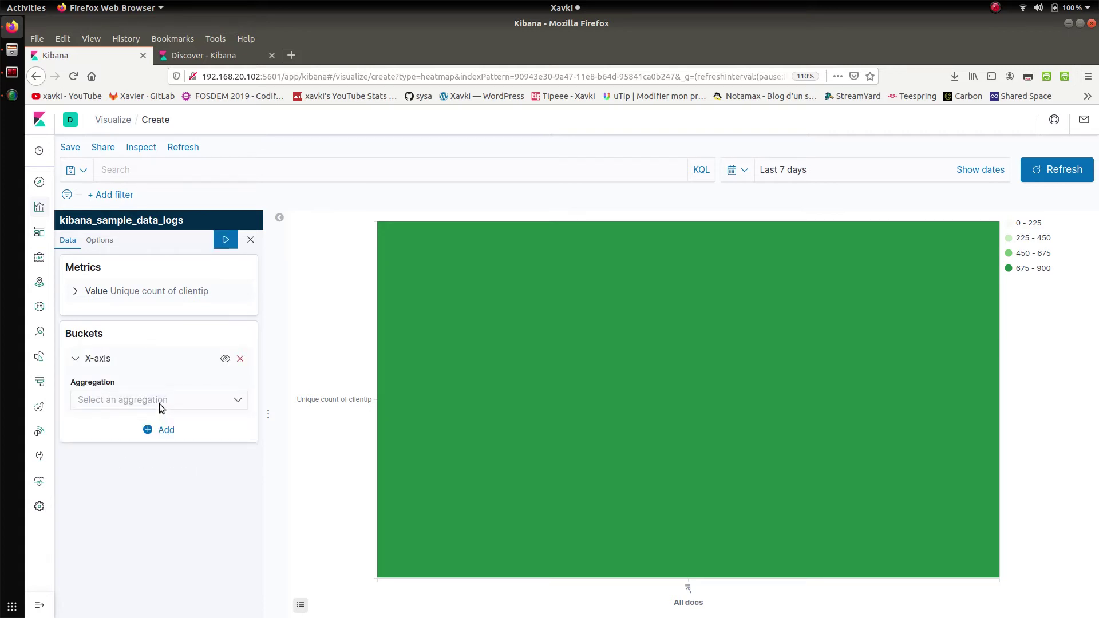
Open Discover in a new browser tab and close the old Discover tab.
{"action": "right_click", "coordinate": [38, 182]}
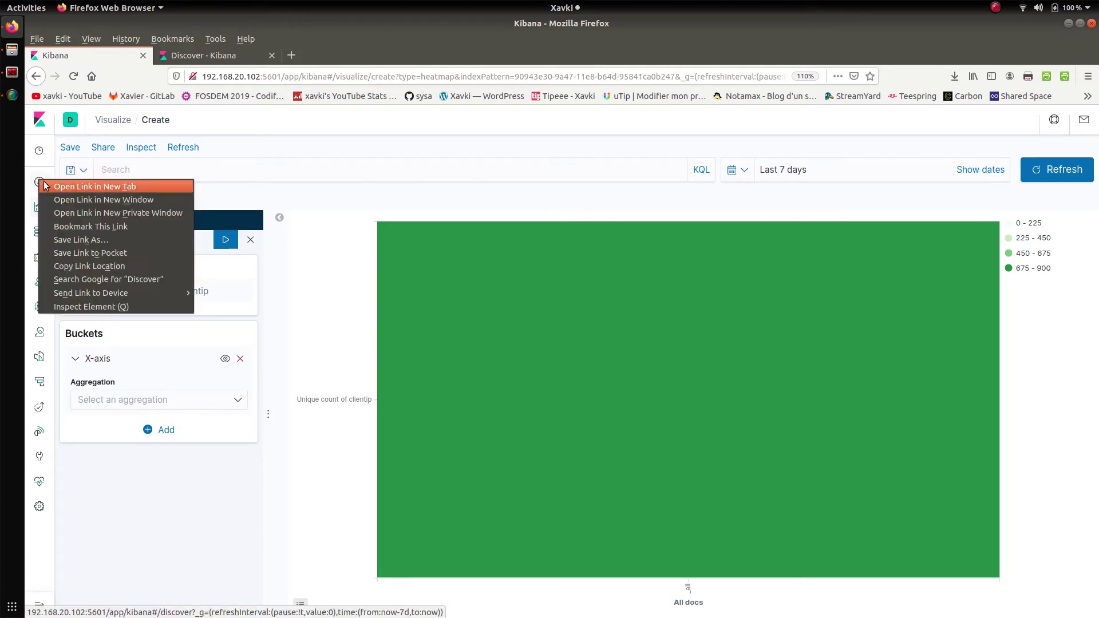
{"action": "left_click", "coordinate": [48, 187]}
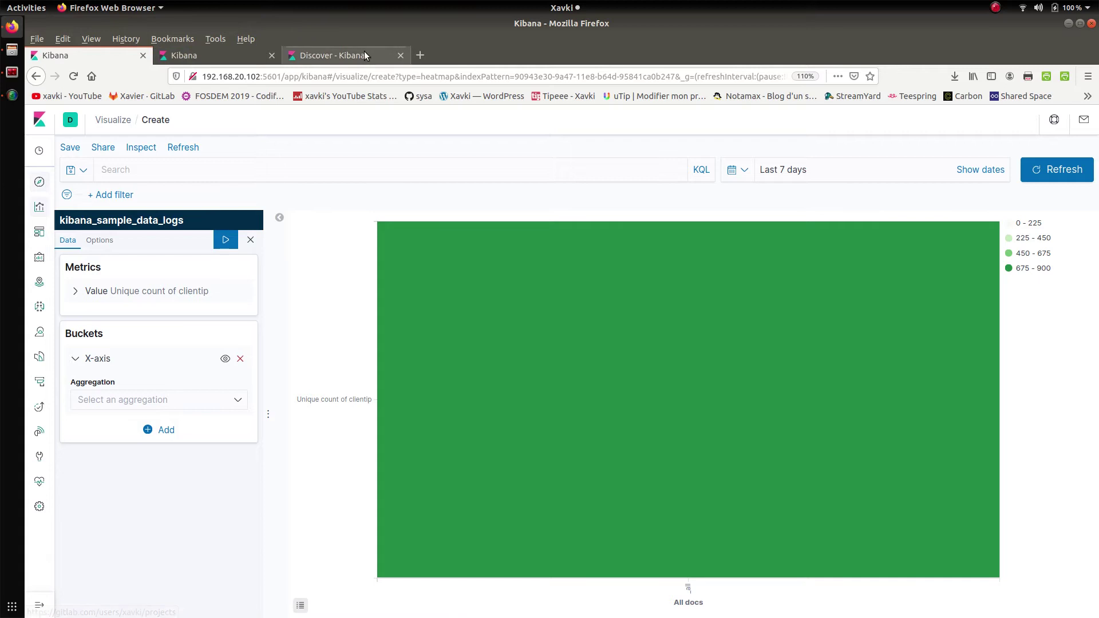
{"action": "left_click", "coordinate": [400, 55]}
{"action": "left_click", "coordinate": [239, 54]}
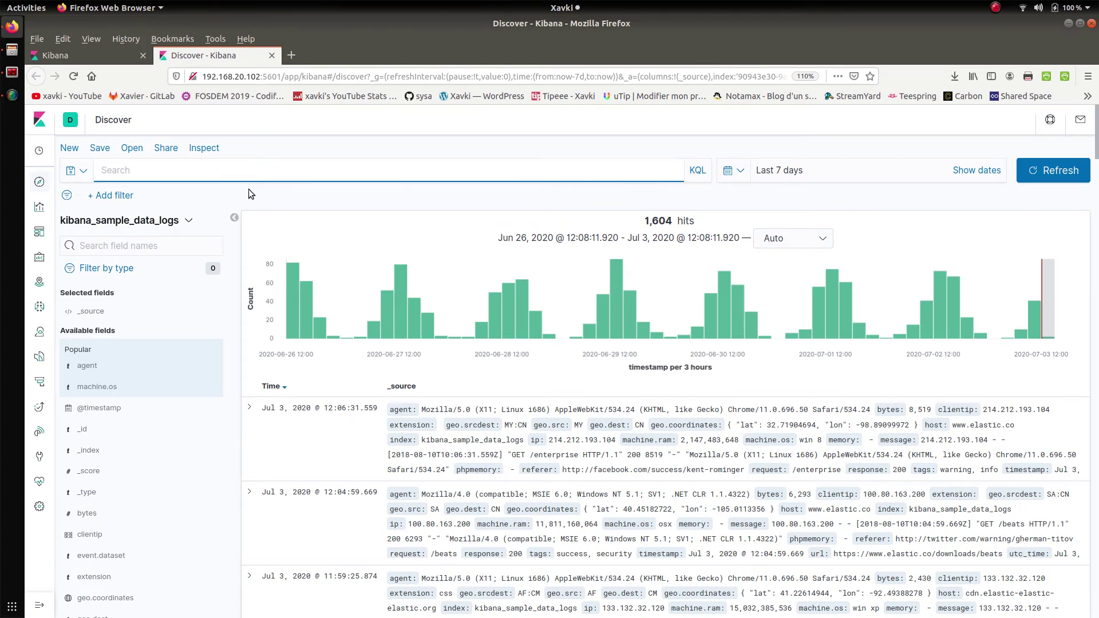
Examine the fields of the first log document, including hour_of_day, and return to the heat map editor.
{"action": "left_click", "coordinate": [250, 407]}
{"action": "scroll", "coordinate": [251, 407], "scroll_direction": "down", "scroll_amount": 4}
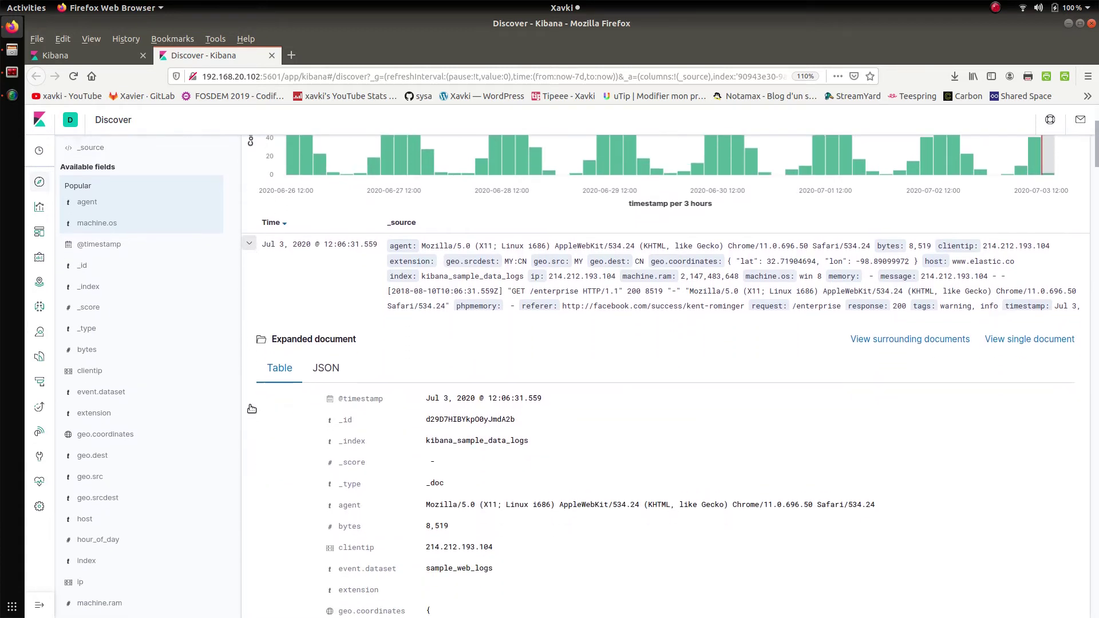
{"action": "scroll", "coordinate": [562, 541], "scroll_direction": "down", "scroll_amount": 3}
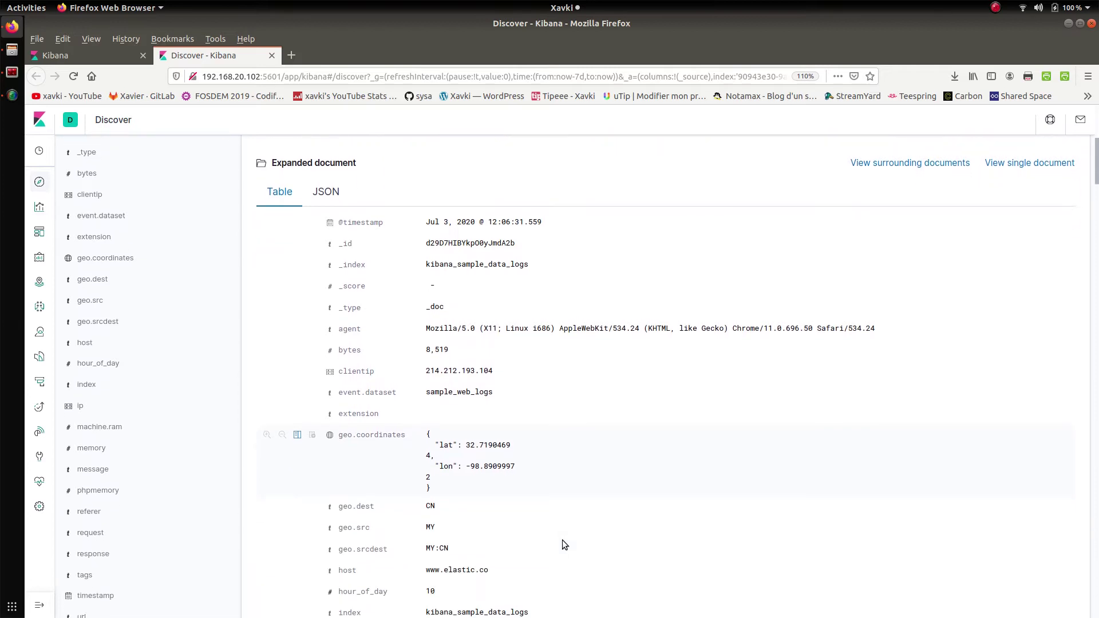
{"action": "scroll", "coordinate": [562, 540], "scroll_direction": "down", "scroll_amount": 1}
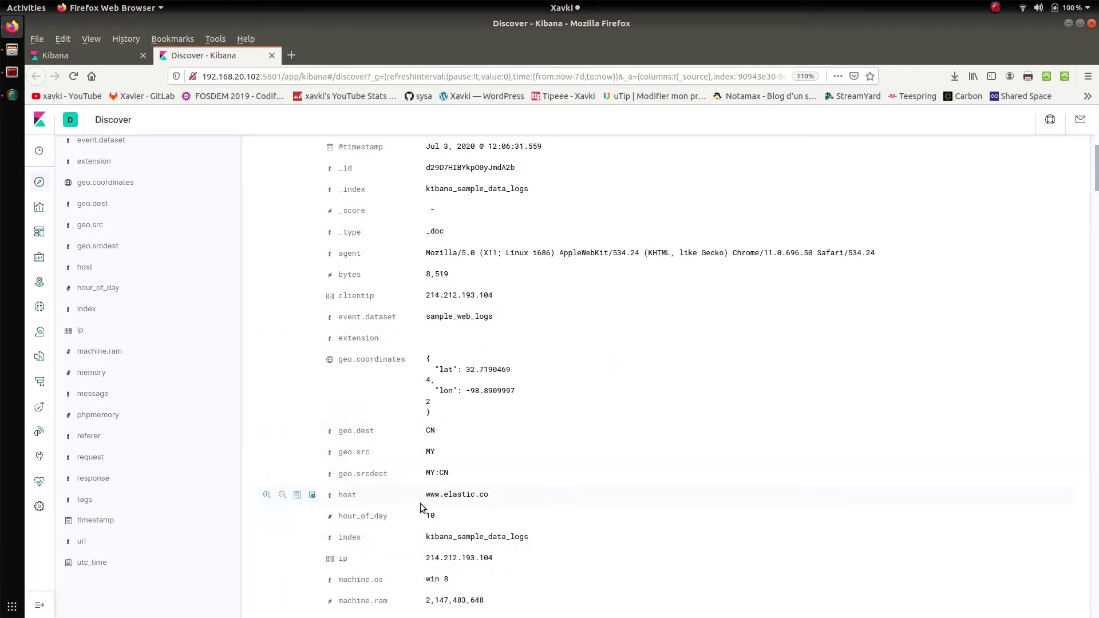
{"action": "scroll", "coordinate": [368, 469], "scroll_direction": "up", "scroll_amount": 10}
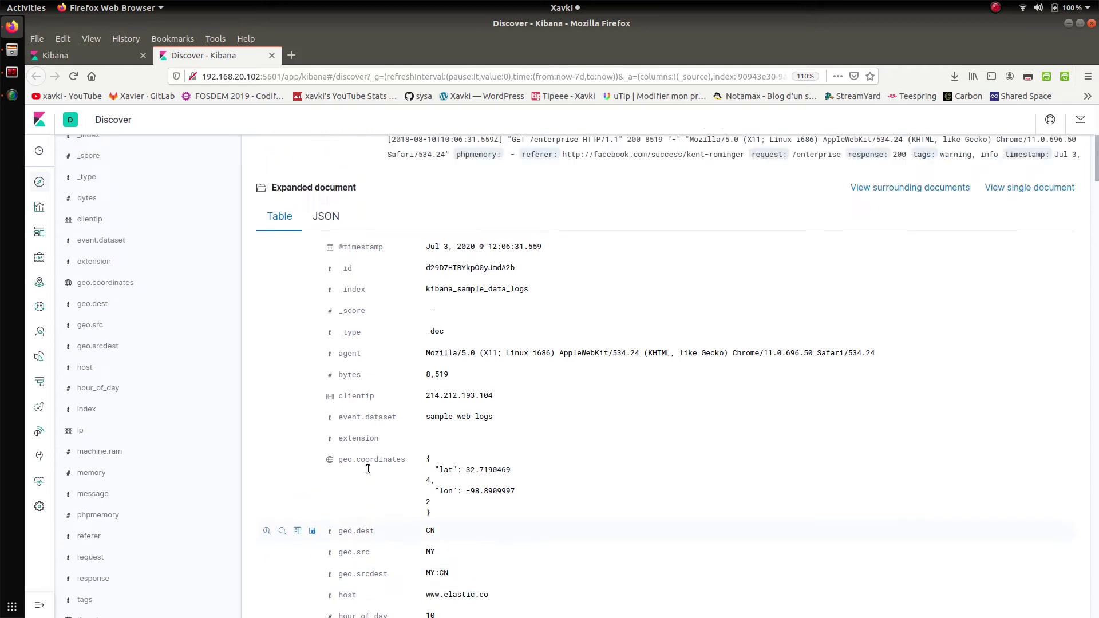
{"action": "left_click", "coordinate": [117, 52]}
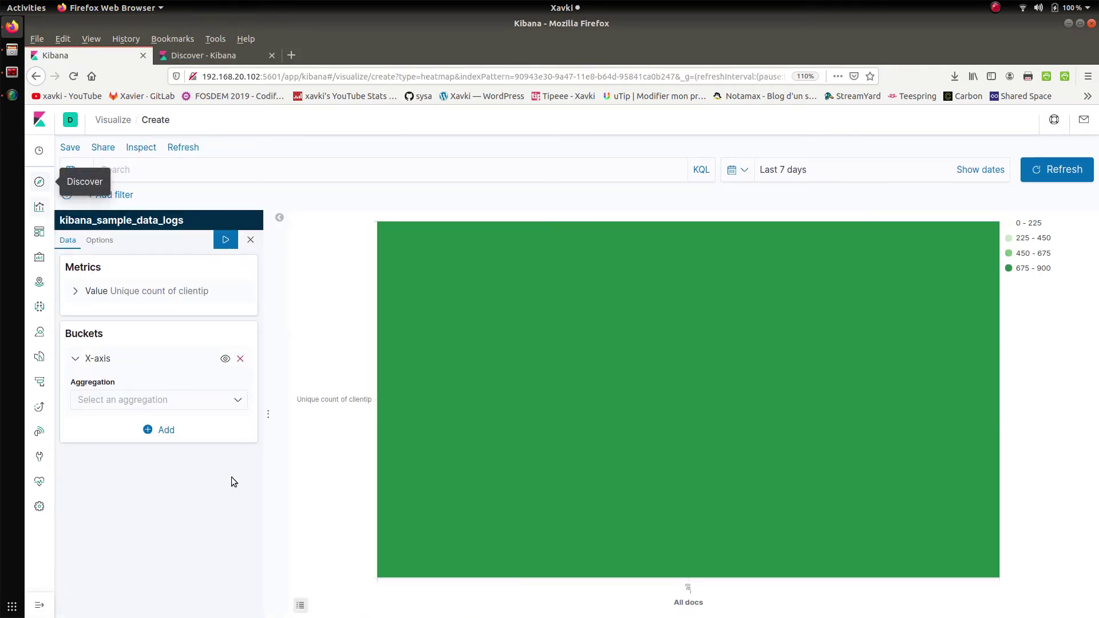
{"action": "left_click", "coordinate": [179, 399]}
{"action": "type", "text": "ter"}
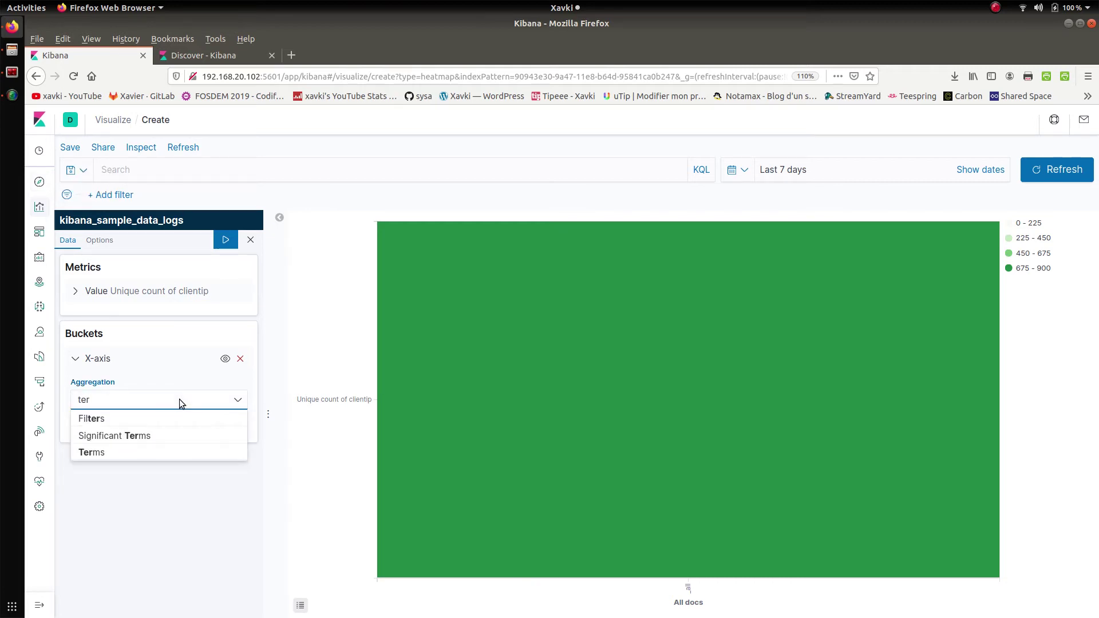
{"action": "key", "text": "Down"}
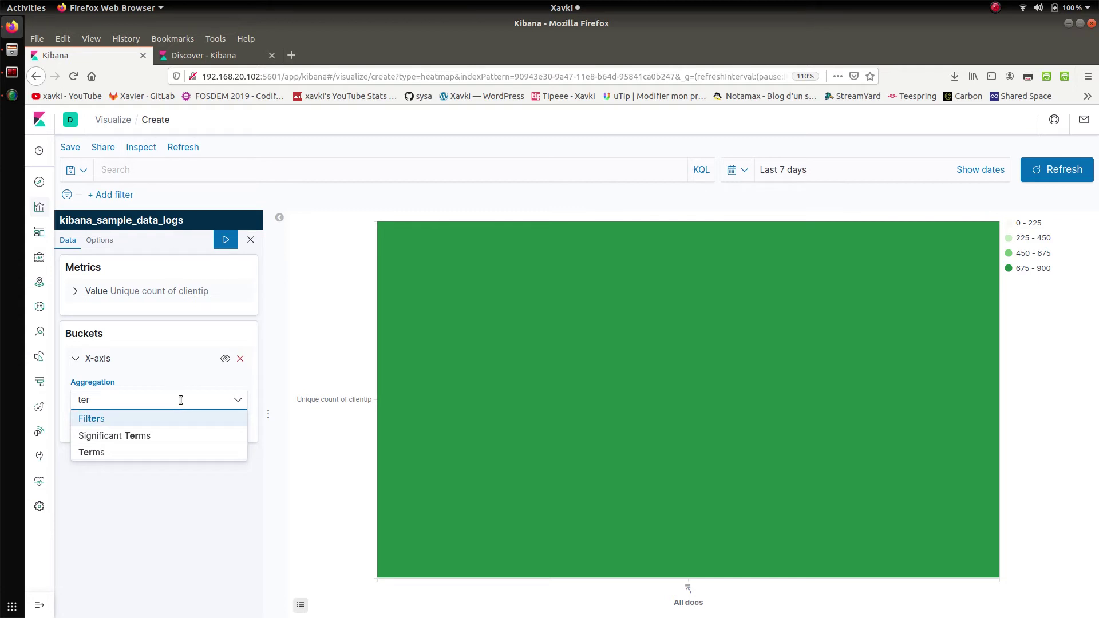
{"action": "key", "text": "Return"}
Set the X-axis bucket to a Terms aggregation on the hour_of_day field.
{"action": "left_click", "coordinate": [161, 394]}
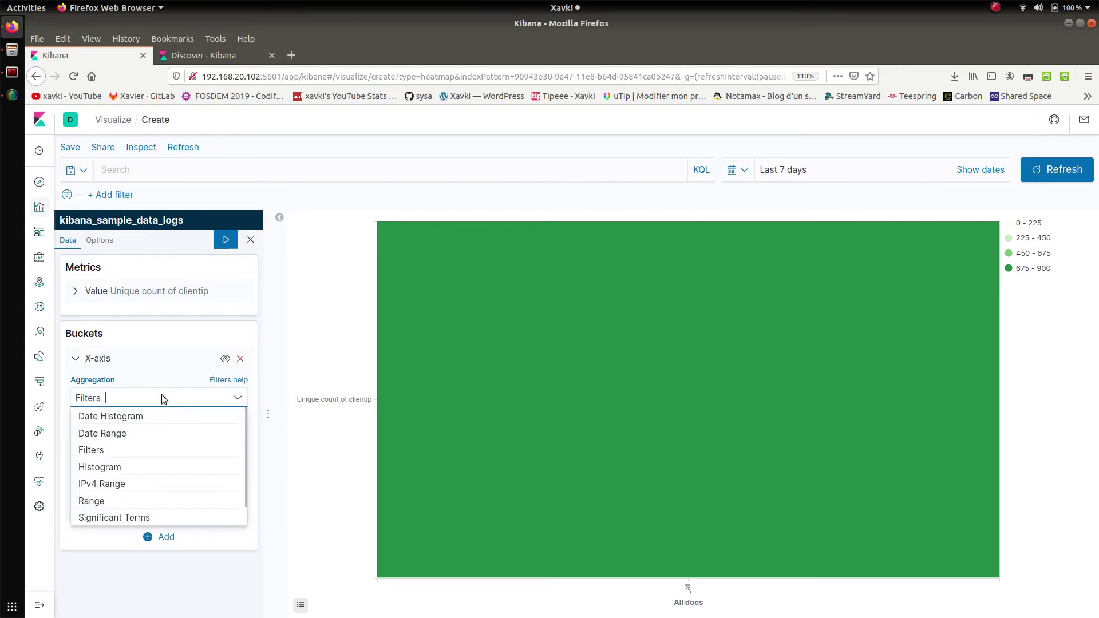
{"action": "type", "text": "ter"}
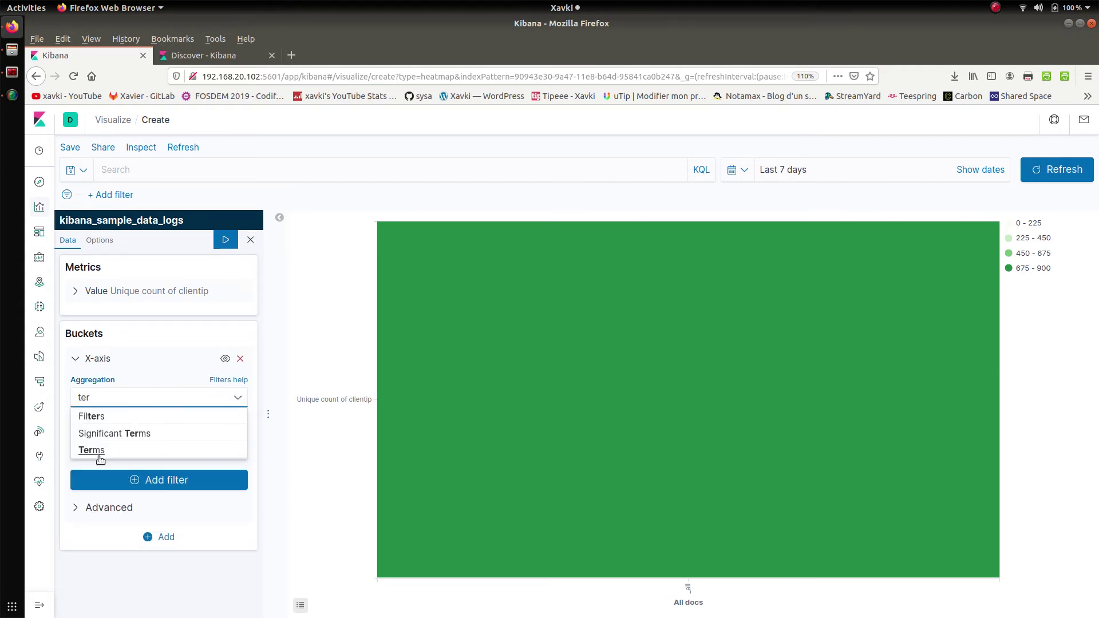
{"action": "left_click", "coordinate": [96, 451]}
{"action": "left_click", "coordinate": [110, 442]}
{"action": "type", "text": "hour"}
{"action": "key", "text": "Down"}
{"action": "key", "text": "Return"}
Order the X-axis hour_of_day terms alphabetically in descending order.
{"action": "left_click", "coordinate": [160, 487]}
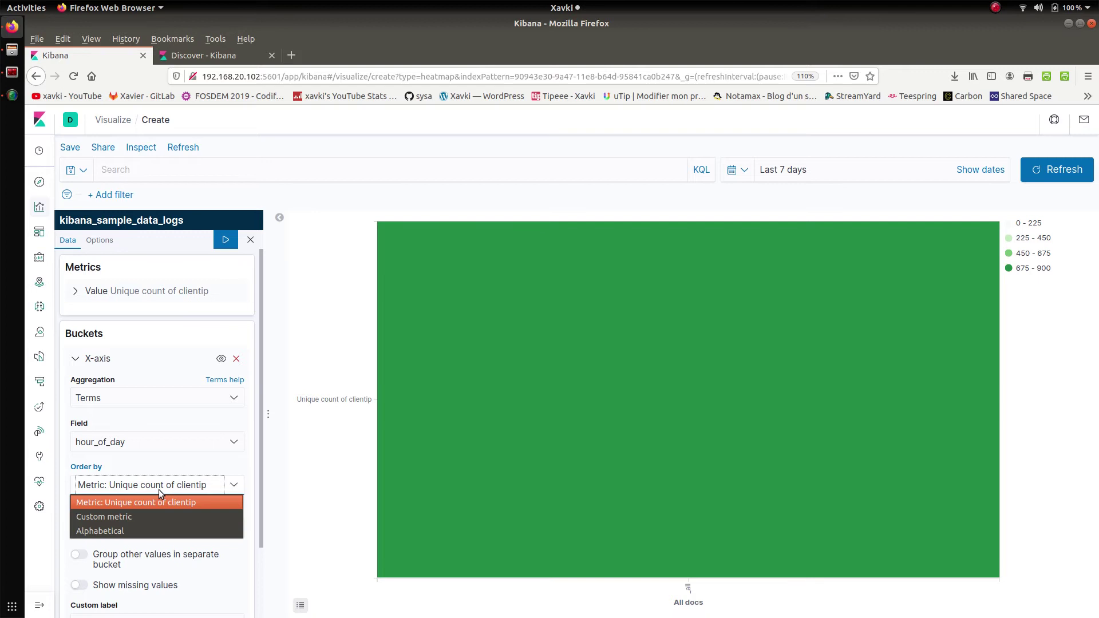
{"action": "left_click", "coordinate": [113, 531]}
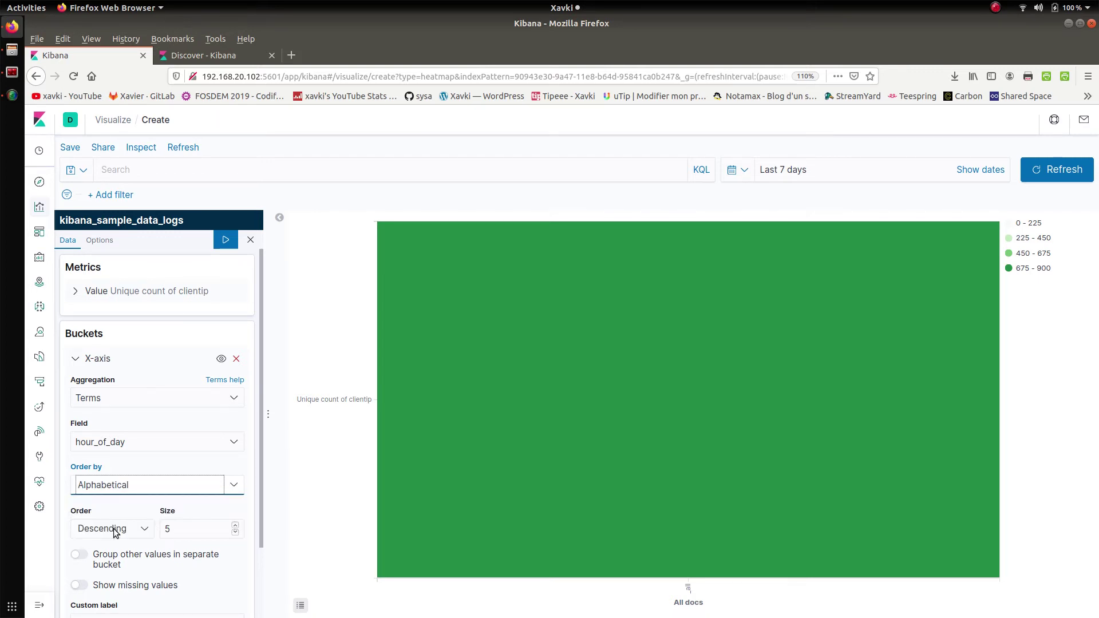
{"action": "left_click", "coordinate": [114, 532]}
{"action": "left_click", "coordinate": [114, 549]}
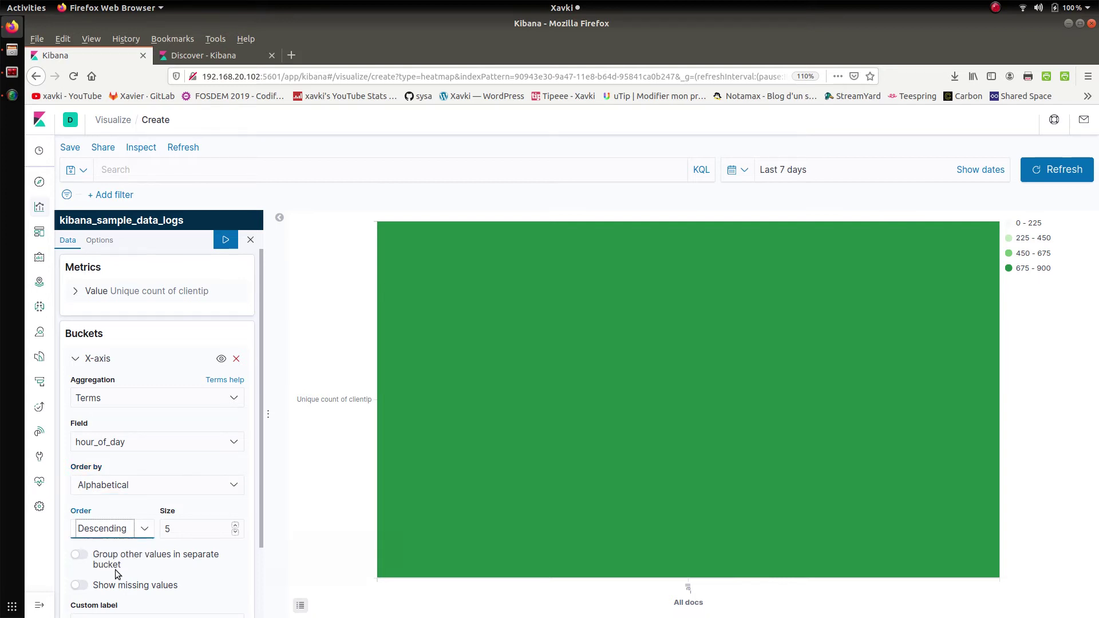
Set the X-axis hour_of_day terms to ascending order with a size of 24 and update the heat map.
{"action": "left_click", "coordinate": [105, 530]}
{"action": "left_click", "coordinate": [106, 533]}
{"action": "left_click", "coordinate": [102, 534]}
{"action": "left_click", "coordinate": [112, 562]}
{"action": "key", "text": "Tab"}
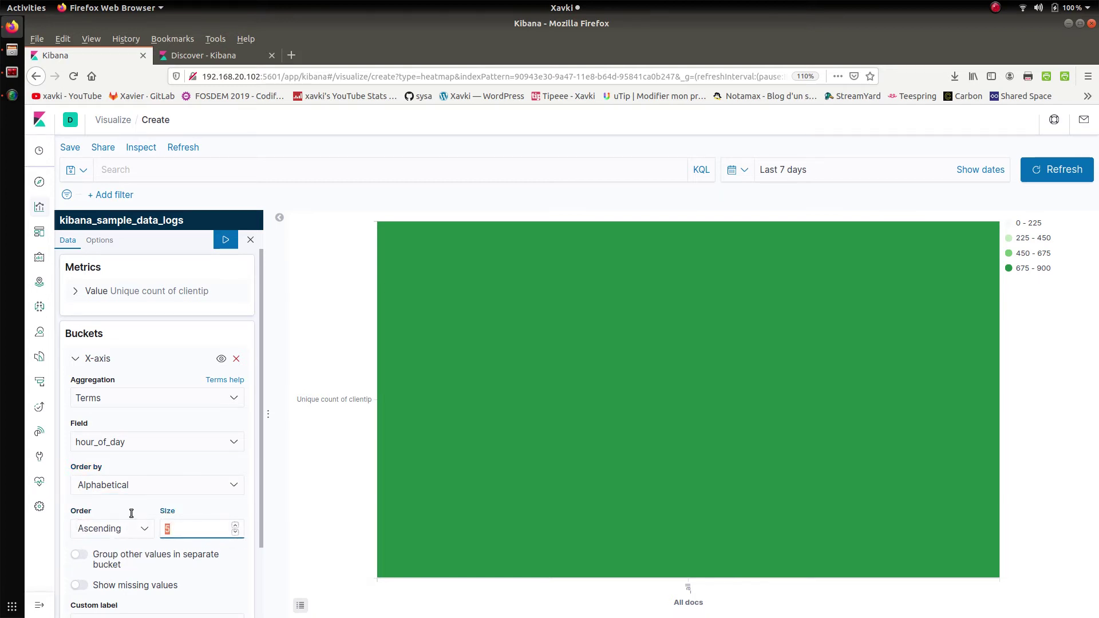
{"action": "type", "text": "24"}
{"action": "left_click", "coordinate": [226, 246]}
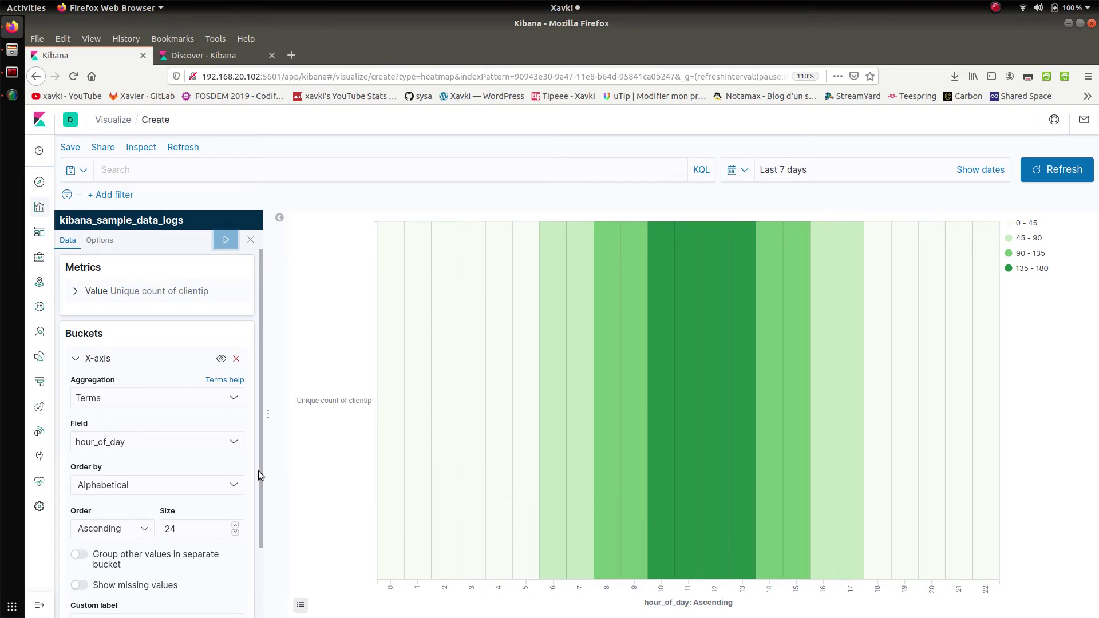
Give the X-axis bucket the custom label "Hour of the day" and collapse its settings.
{"action": "left_click_drag", "start_coordinate": [260, 474], "coordinate": [256, 524]}
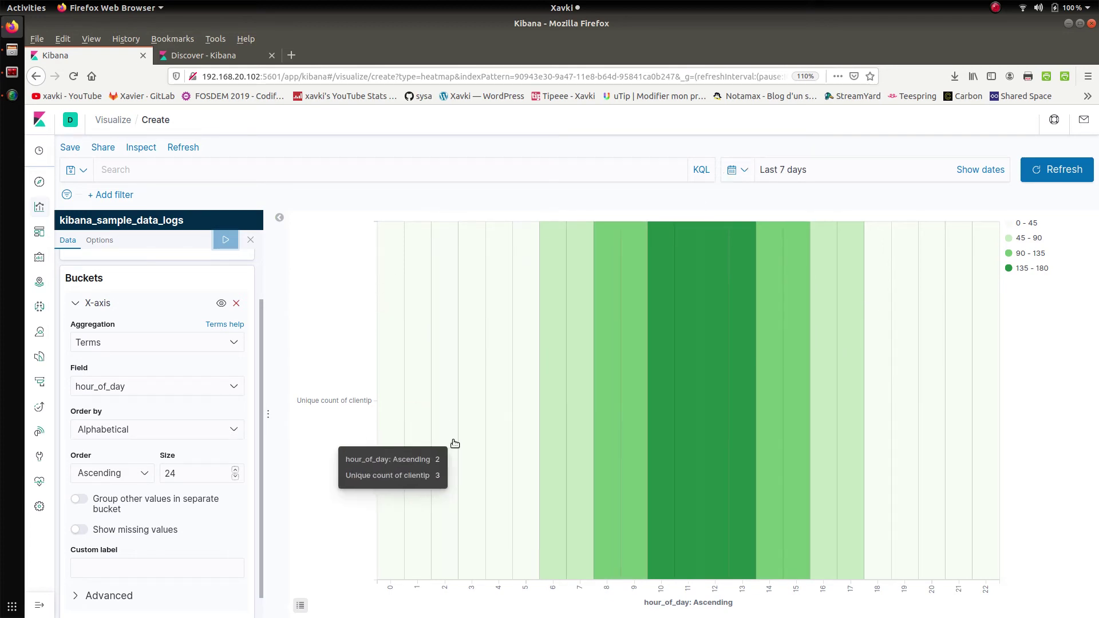
{"action": "left_click", "coordinate": [160, 567]}
{"action": "type", "text": "Hou"}
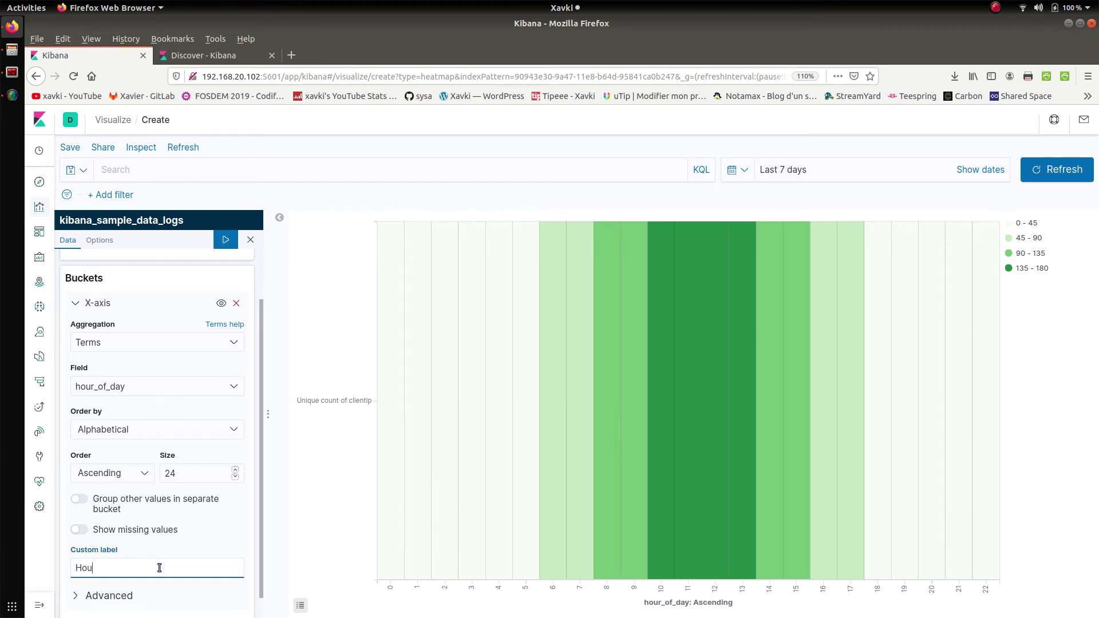
{"action": "type", "text": "r of the day"}
{"action": "left_click", "coordinate": [98, 303]}
Add a Y-axis bucket that uses a Terms sub aggregation.
{"action": "left_click", "coordinate": [152, 387]}
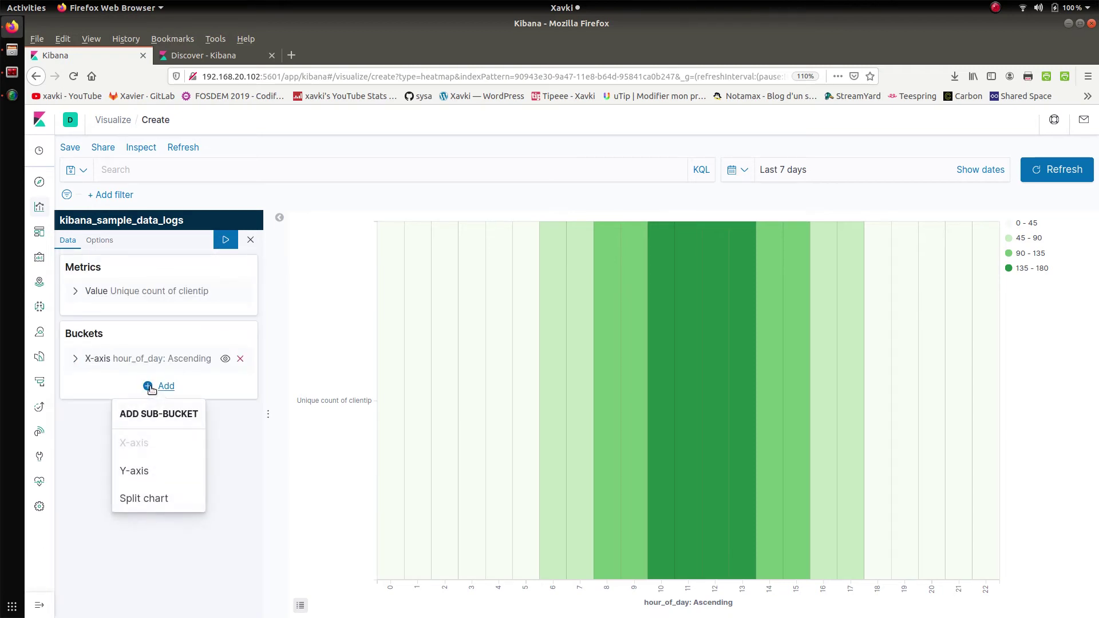
{"action": "left_click", "coordinate": [138, 470]}
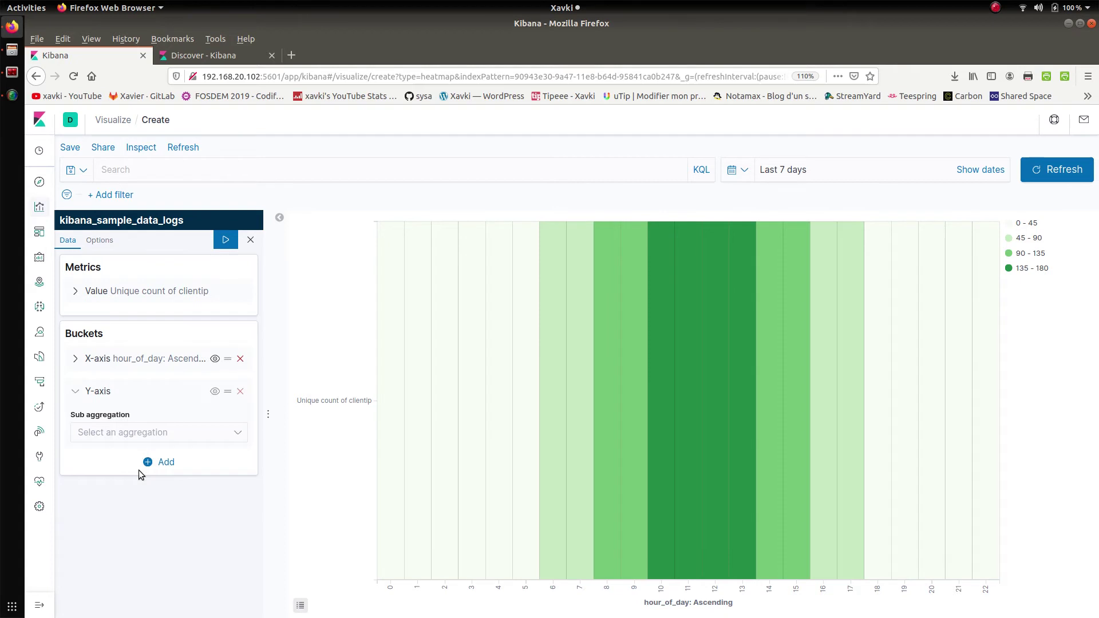
{"action": "left_click", "coordinate": [131, 432]}
{"action": "type", "text": "t"}
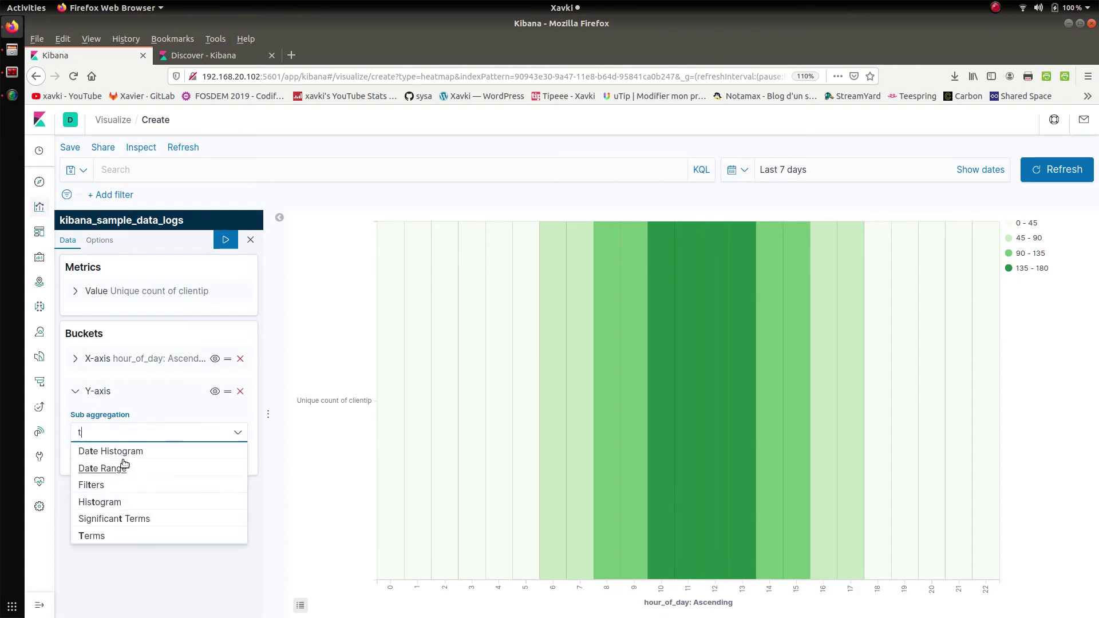
{"action": "type", "text": "er"}
{"action": "left_click", "coordinate": [88, 490]}
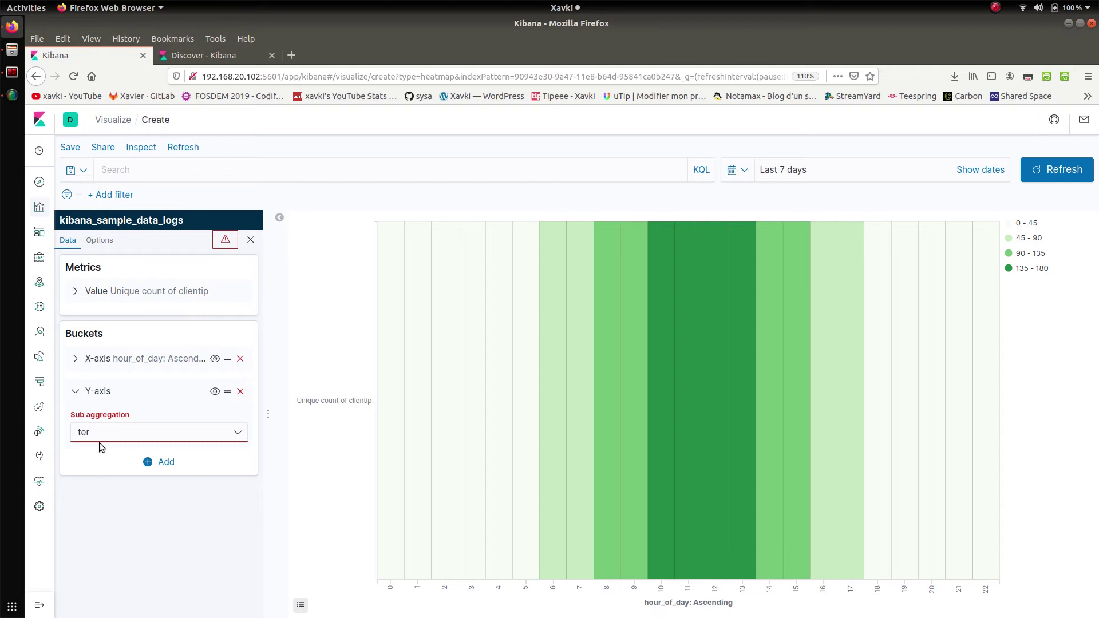
{"action": "left_click", "coordinate": [98, 440]}
{"action": "left_click", "coordinate": [95, 483]}
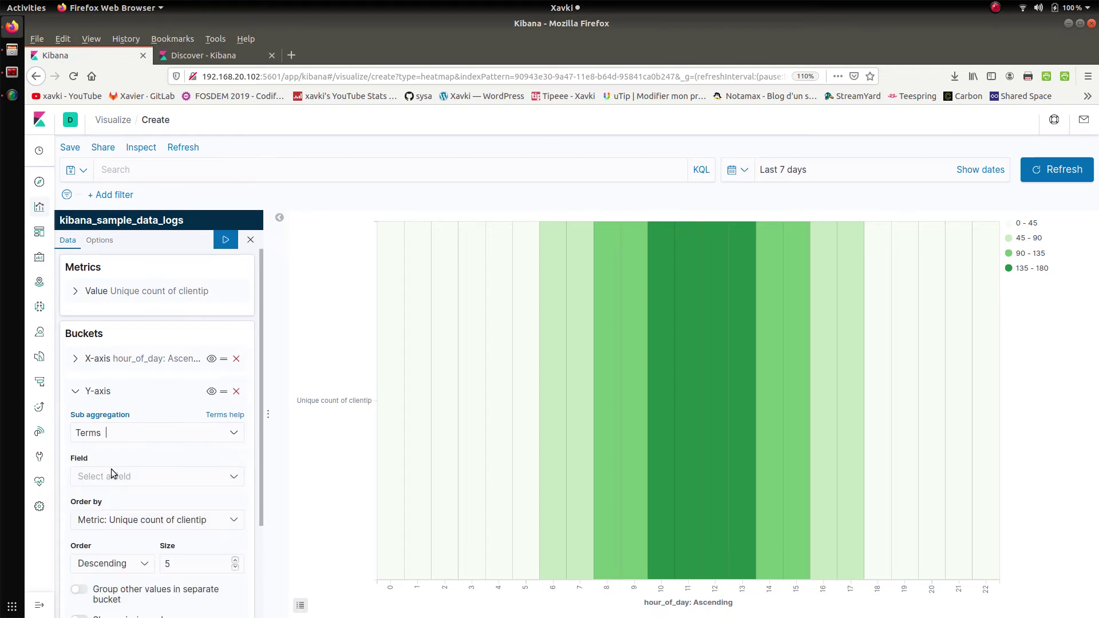
Base the Y-axis terms on the machine.os.keyword field and order them alphabetically.
{"action": "left_click", "coordinate": [112, 477]}
{"action": "type", "text": "mac"}
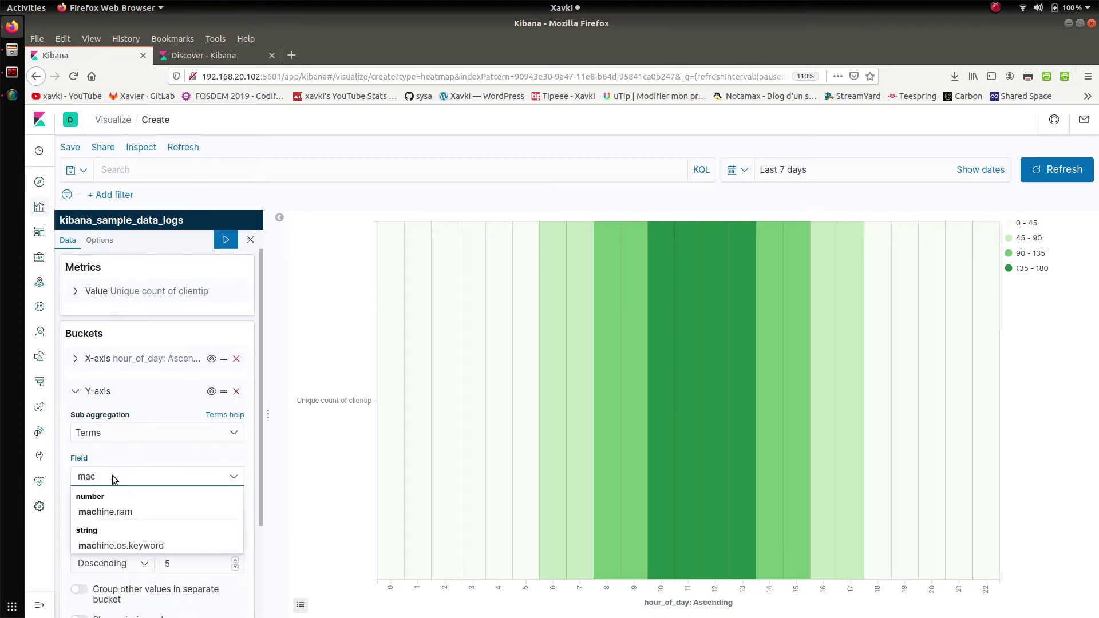
{"action": "left_click", "coordinate": [120, 545]}
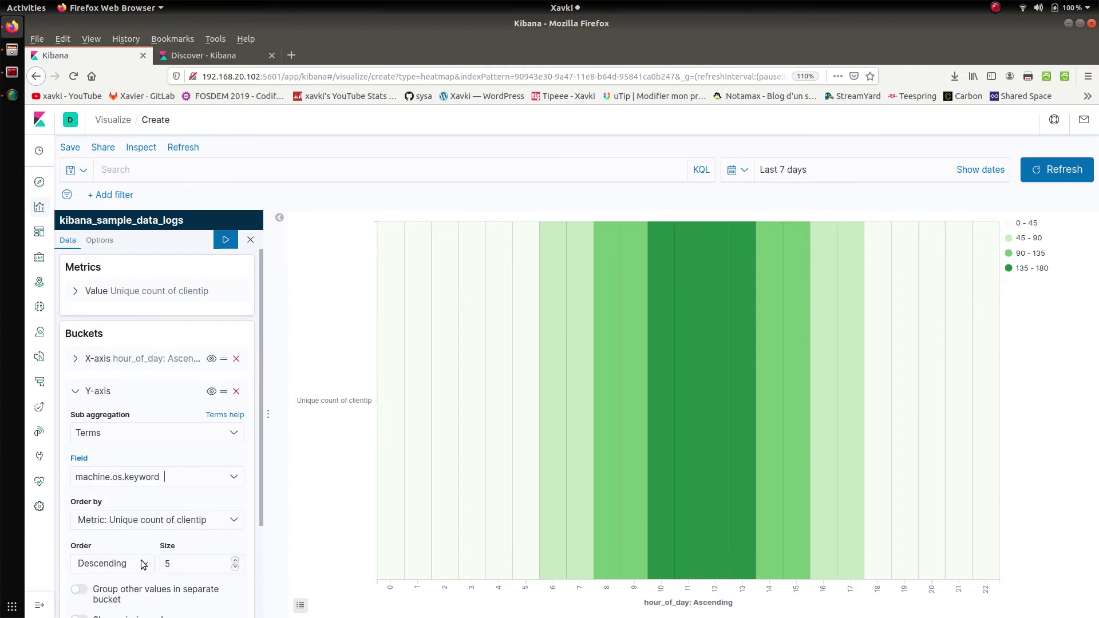
{"action": "left_click", "coordinate": [143, 513]}
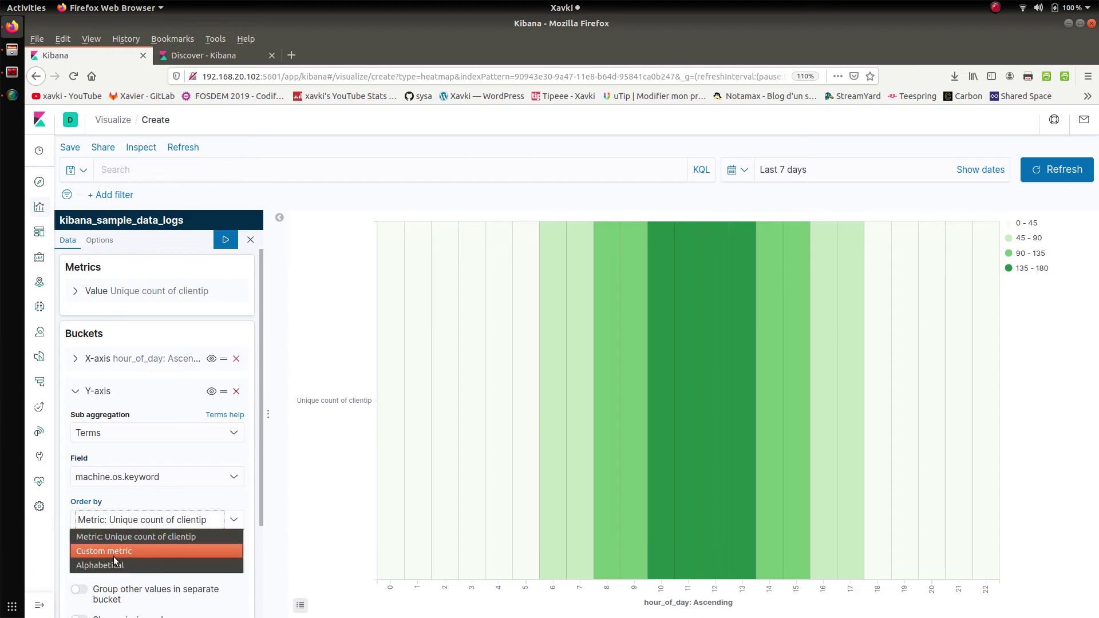
{"action": "left_click", "coordinate": [113, 562]}
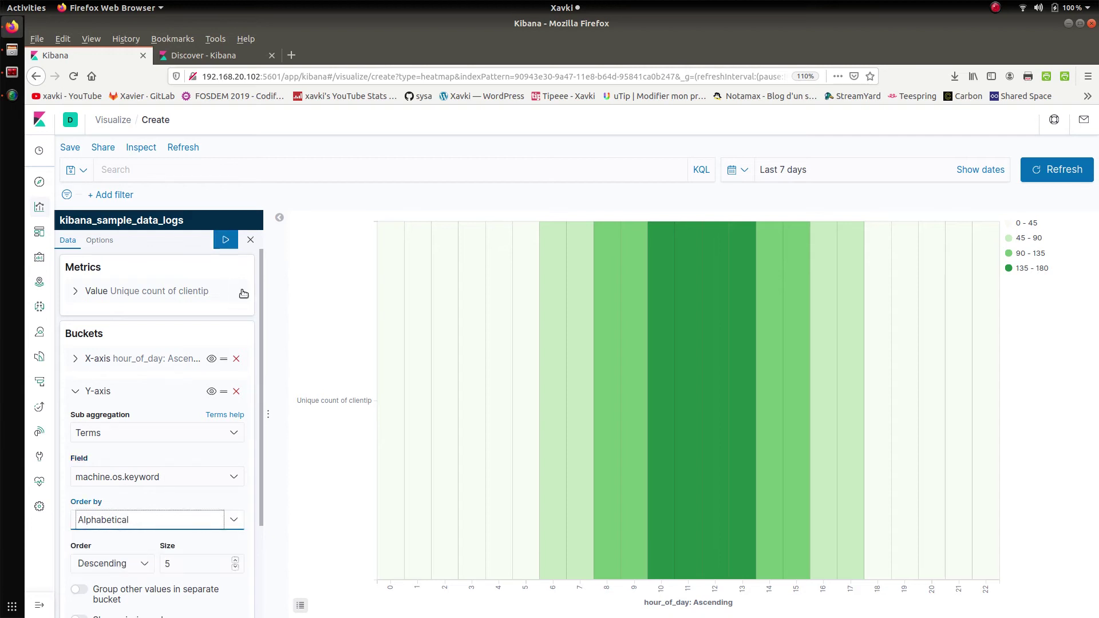
Label the Y-axis bucket "OS" and update the heat map.
{"action": "scroll", "coordinate": [260, 327], "scroll_direction": "down", "scroll_amount": 4}
{"action": "left_click", "coordinate": [144, 545]}
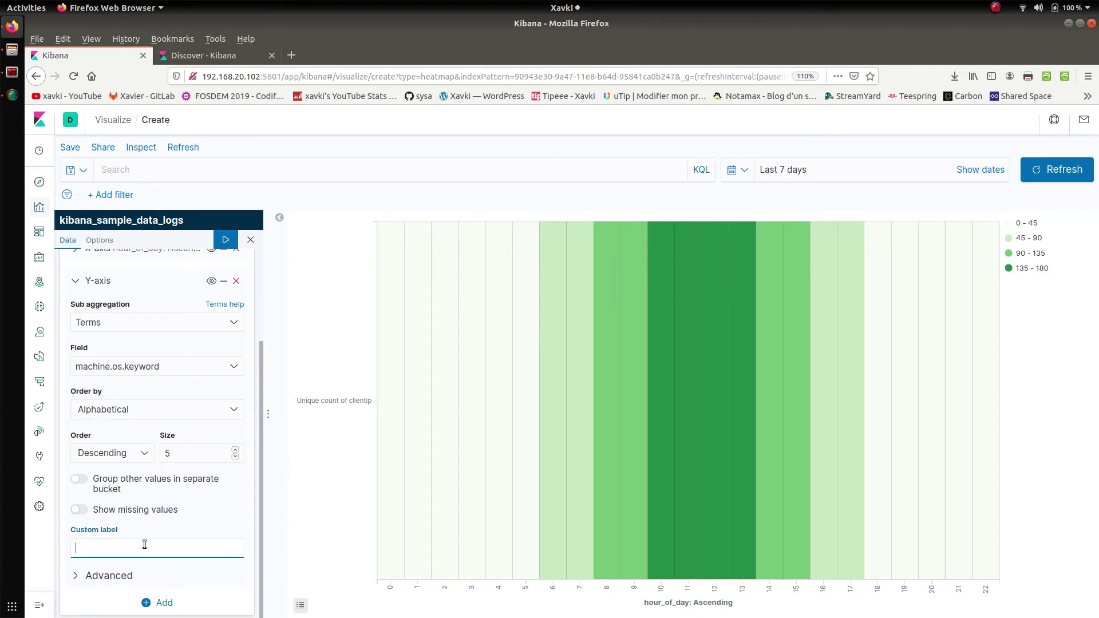
{"action": "left_click", "coordinate": [227, 243]}
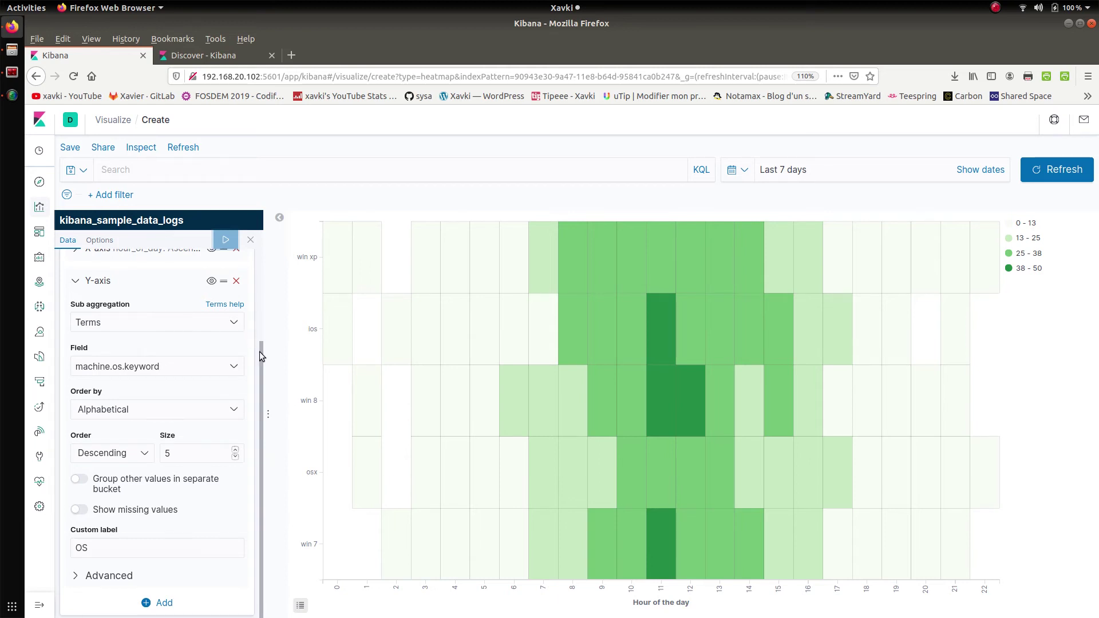
{"action": "left_click_drag", "start_coordinate": [261, 356], "coordinate": [262, 339]}
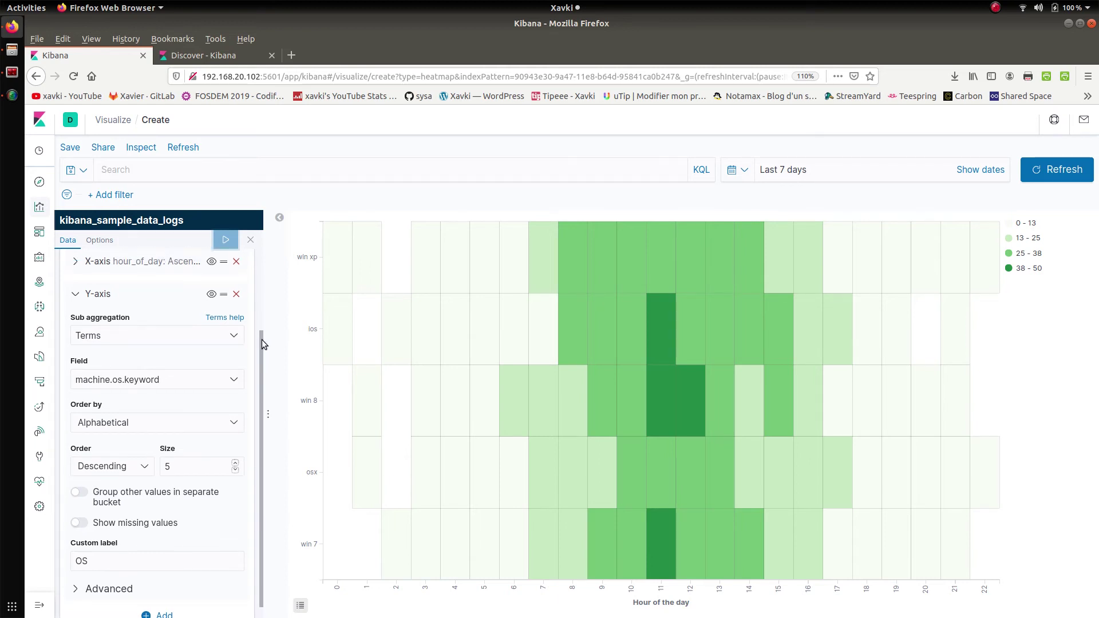
{"action": "left_click", "coordinate": [159, 345]}
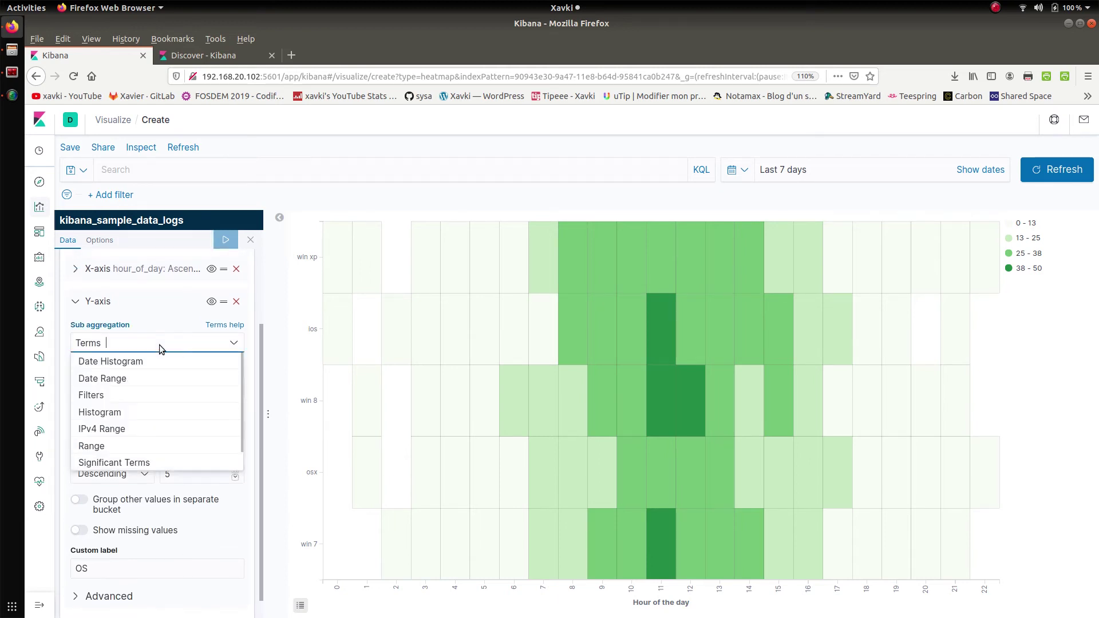
{"action": "left_click", "coordinate": [107, 362]}
{"action": "left_click", "coordinate": [126, 417]}
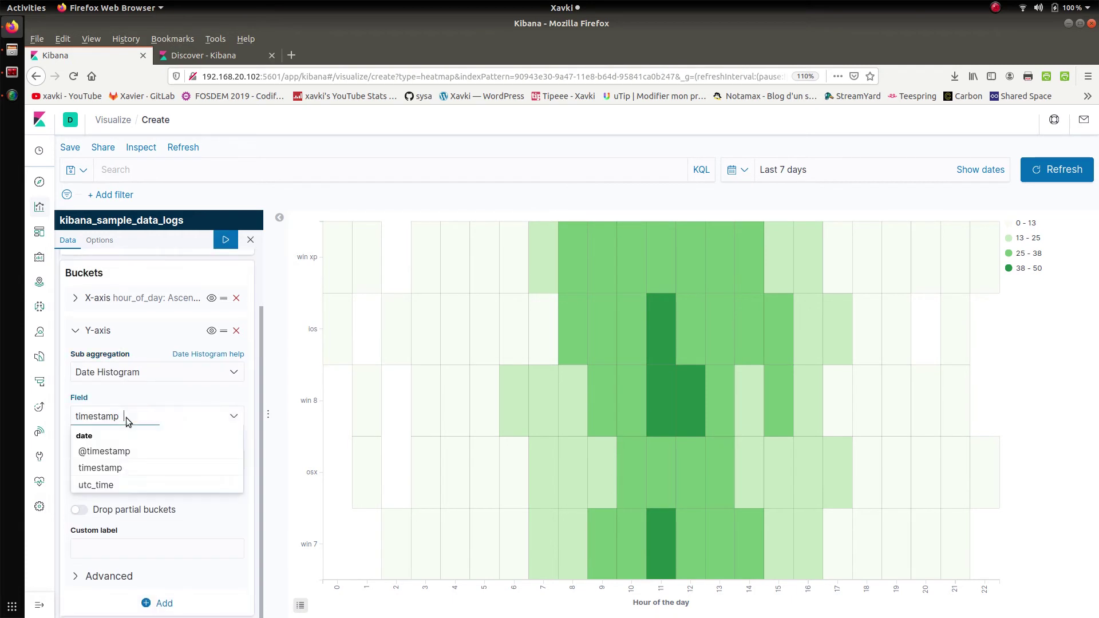
{"action": "left_click", "coordinate": [113, 450]}
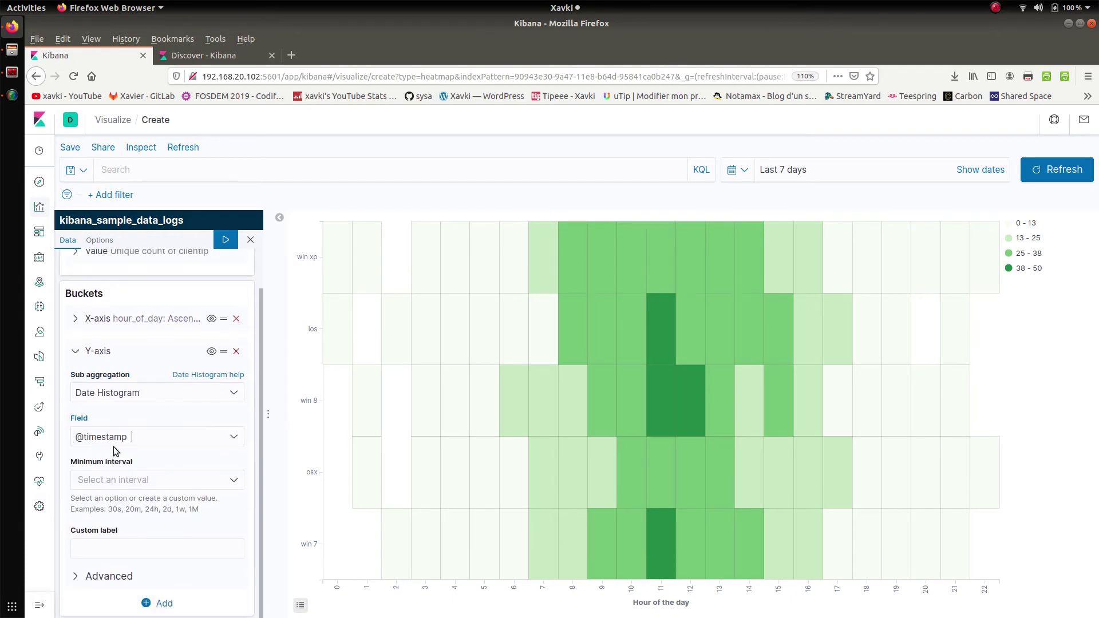
{"action": "left_click", "coordinate": [169, 479]}
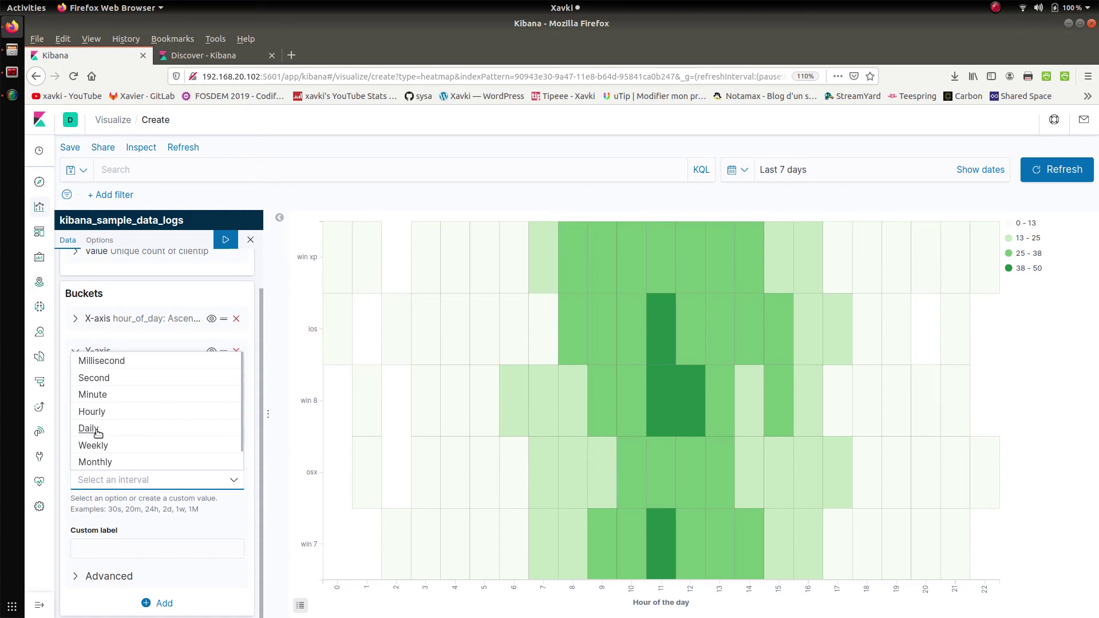